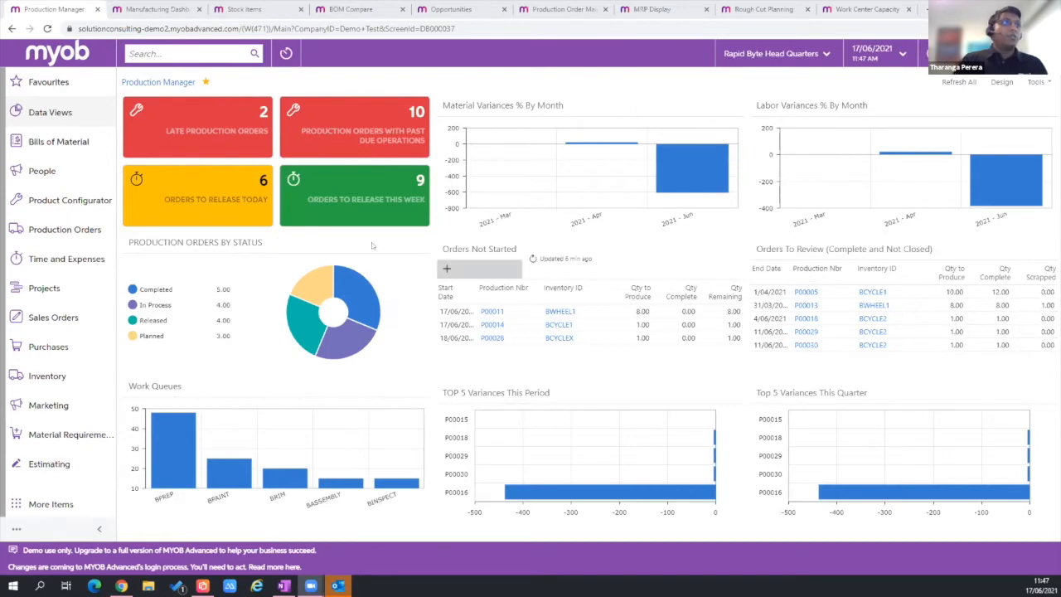
Step: Open the late production orders list from the Manufacturing Dashboard and check the filter options of the Inventory ID column
left_click(128, 10)
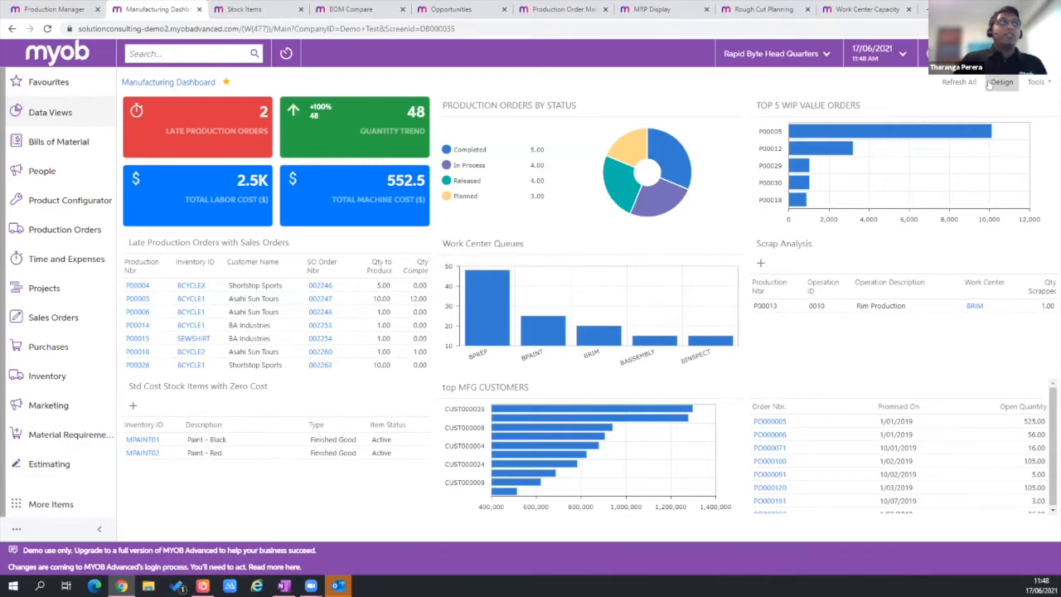
left_click(212, 106)
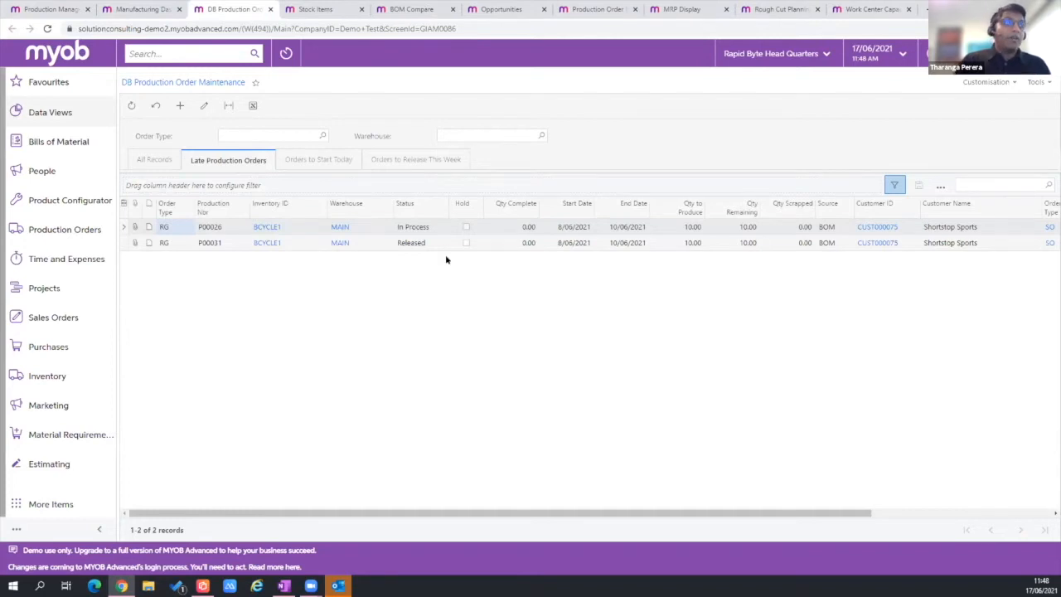
left_click(156, 9)
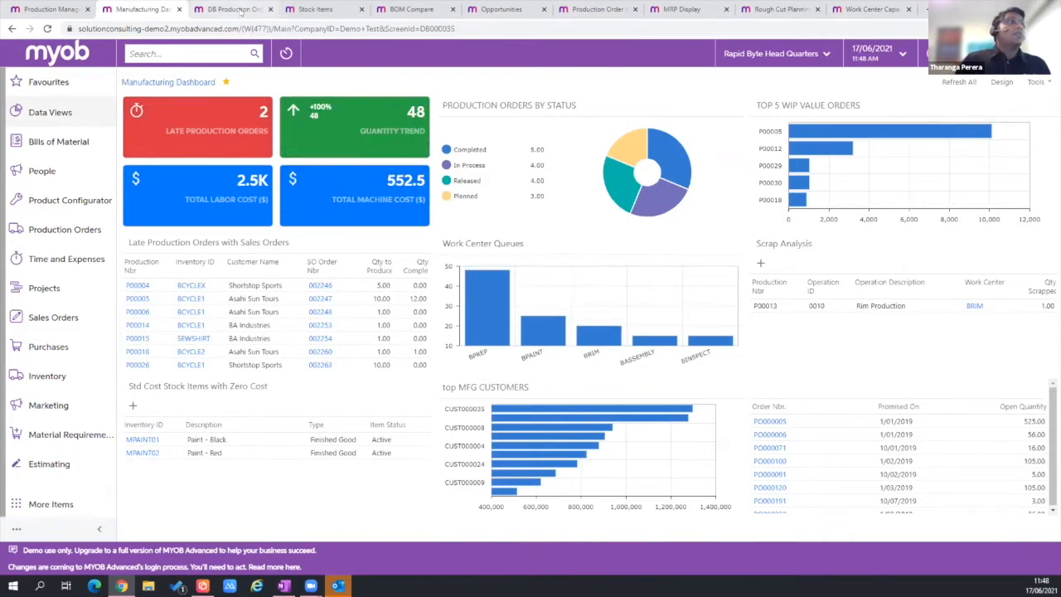
left_click(240, 9)
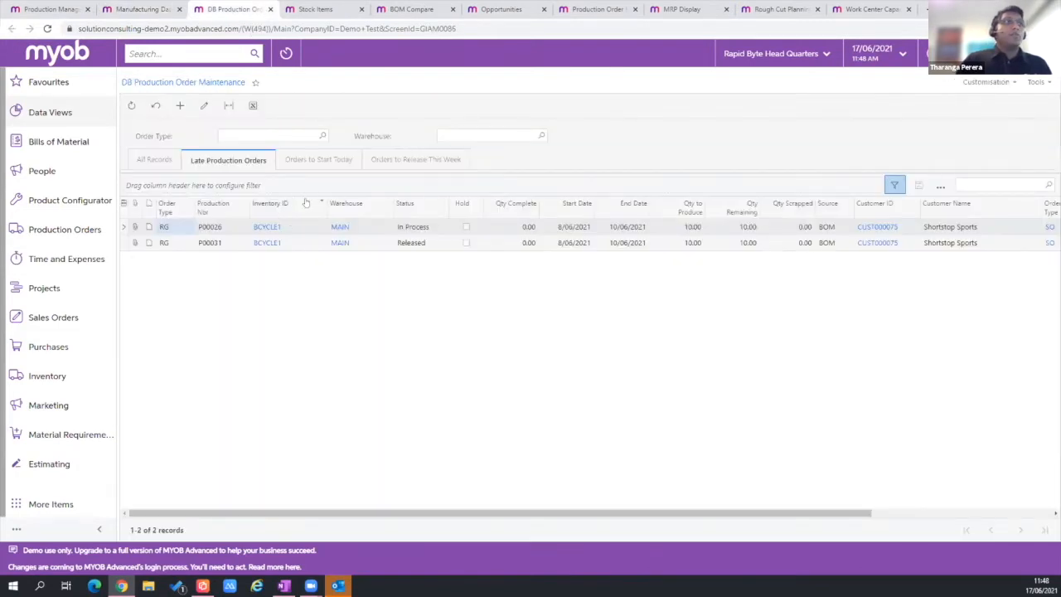
left_click(276, 204)
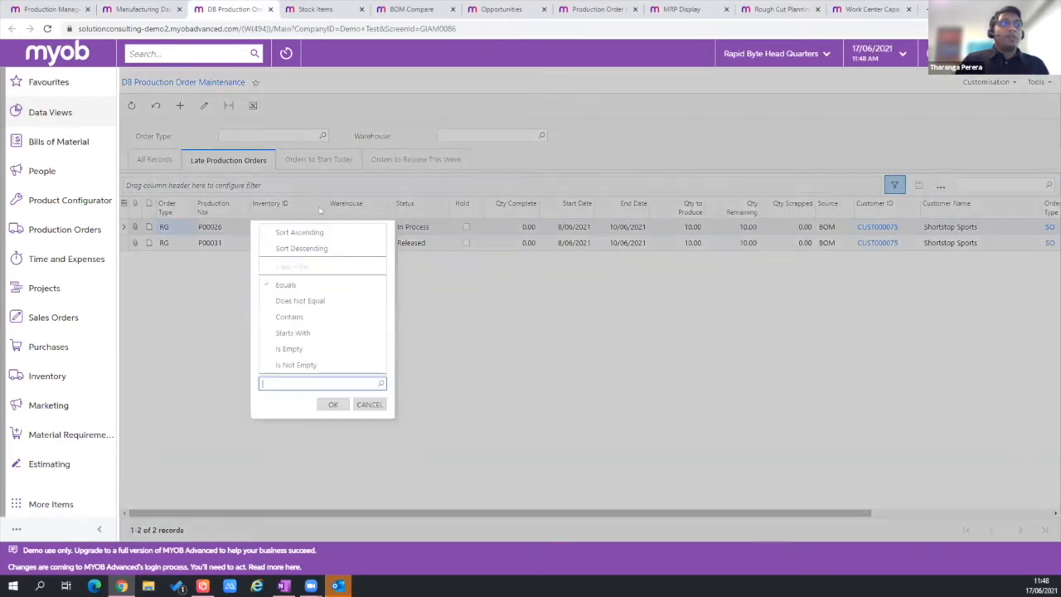
left_click(424, 290)
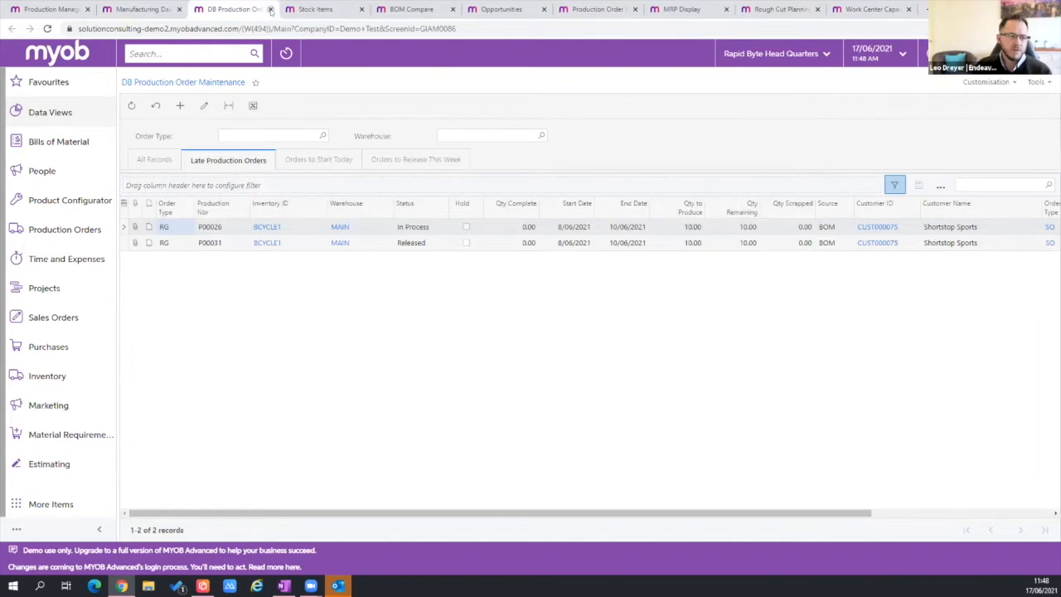
Step: Refresh the Total Labor Cost tile on the Manufacturing Dashboard and close the DB Production Order Maintenance tab
left_click(163, 9)
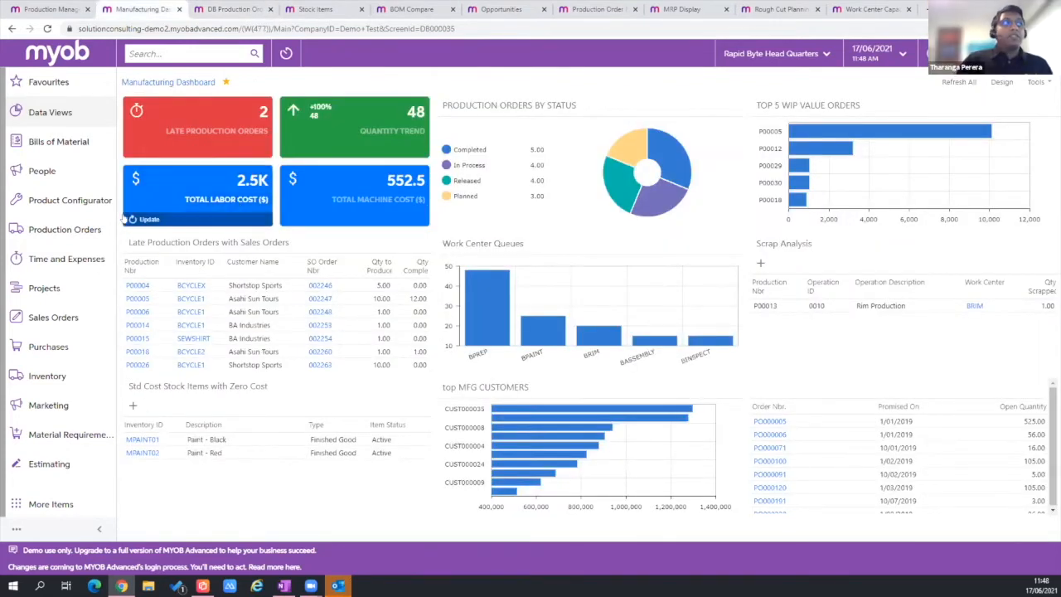
left_click(132, 218)
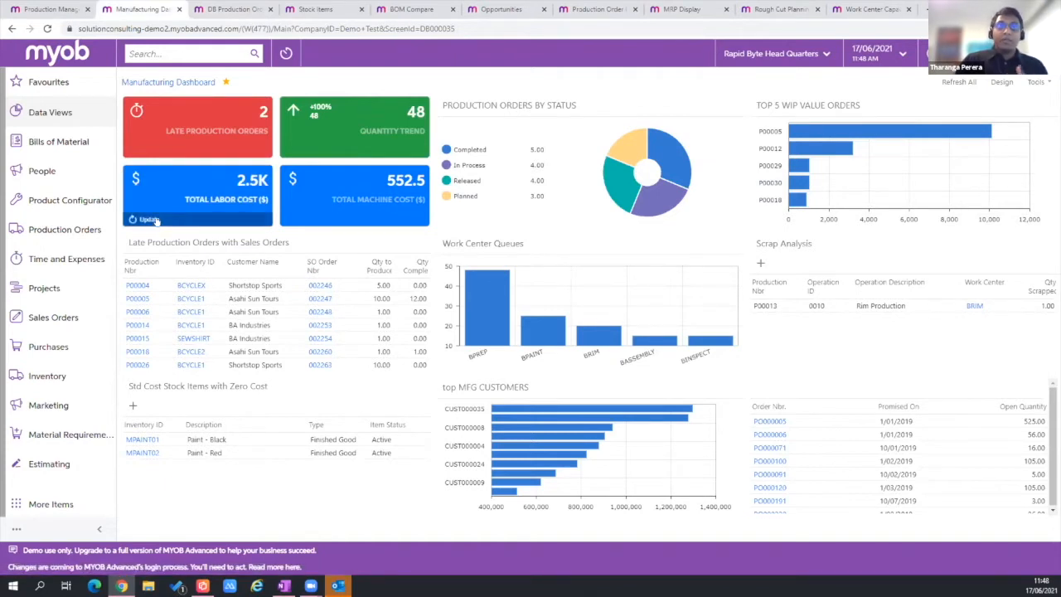
left_click(269, 9)
Step: Switch to the Production Manager dashboard and search the system for "bill"
left_click(66, 9)
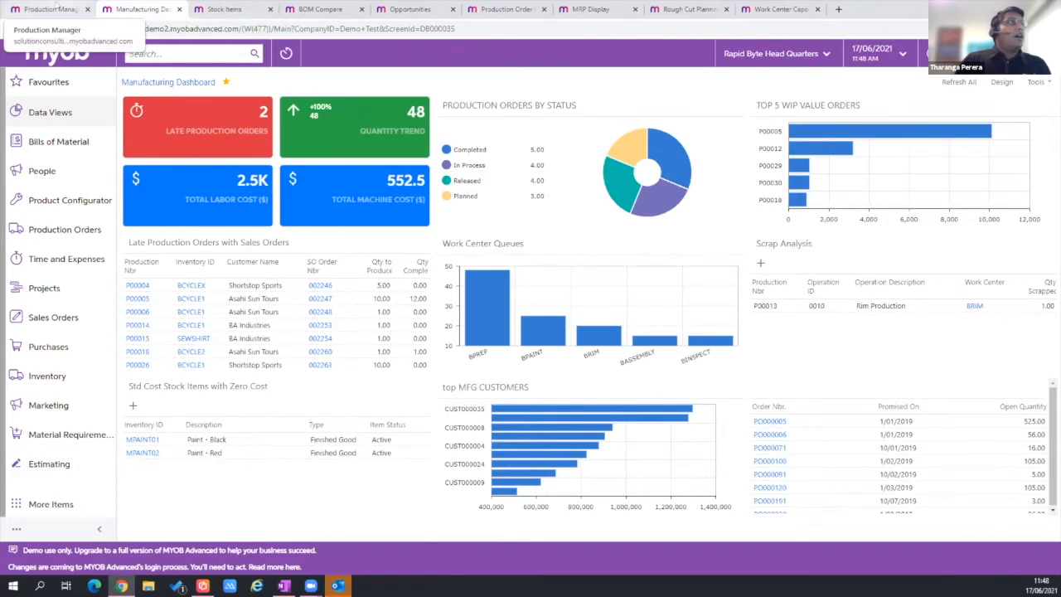
left_click(145, 53)
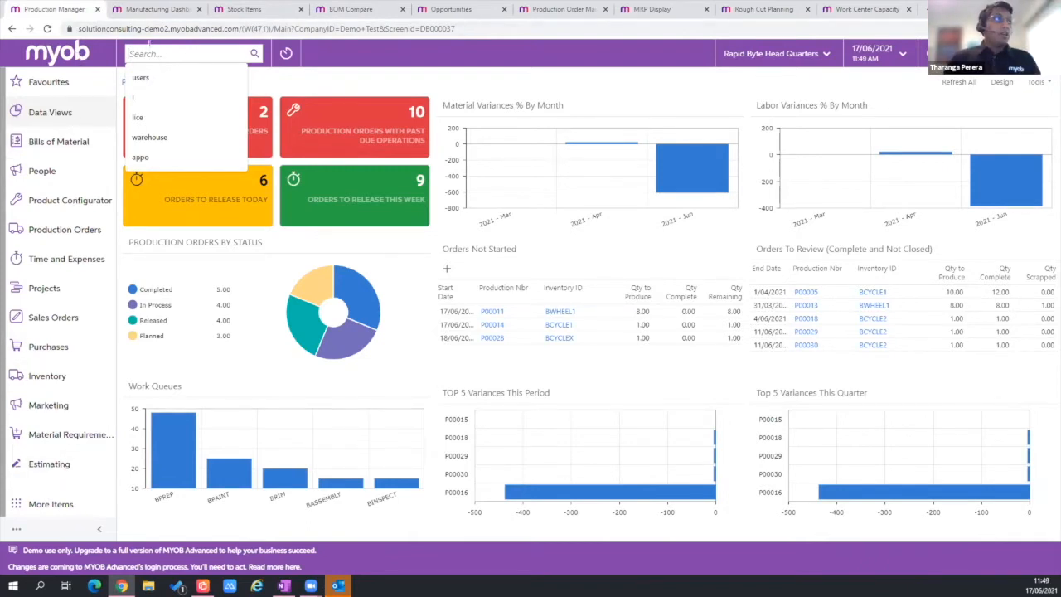
type("bill")
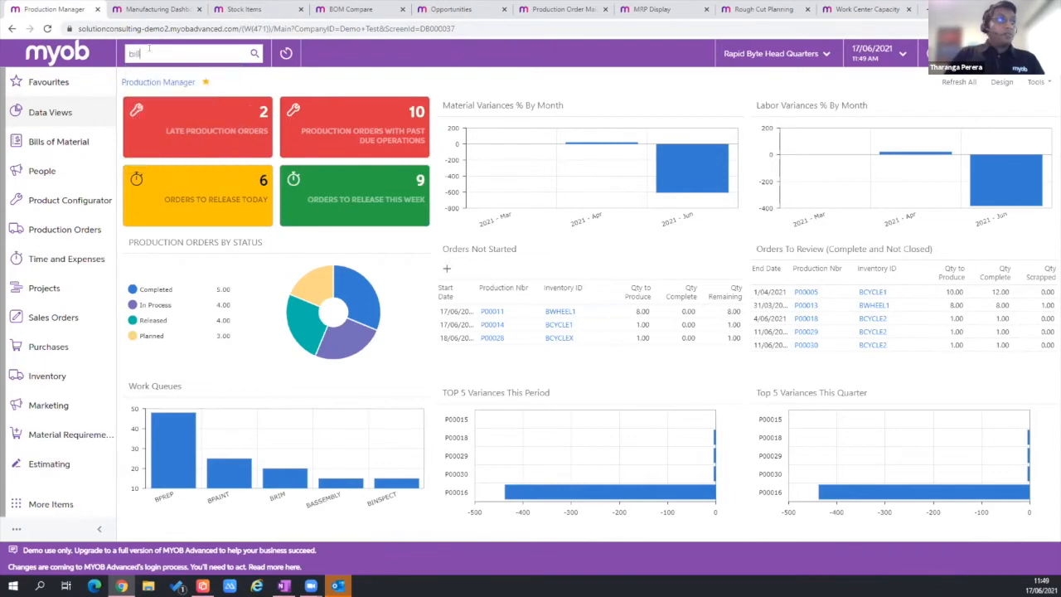
key("Return")
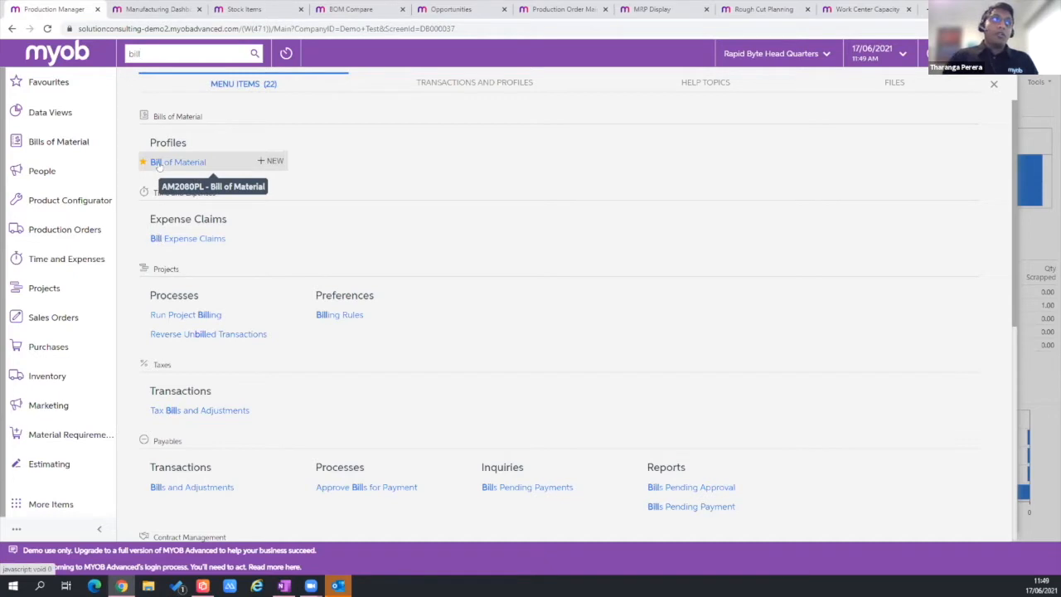
Step: Search for "abc", view the matching transactions and profiles, and clear the search text
left_click_drag(142, 53, 129, 53)
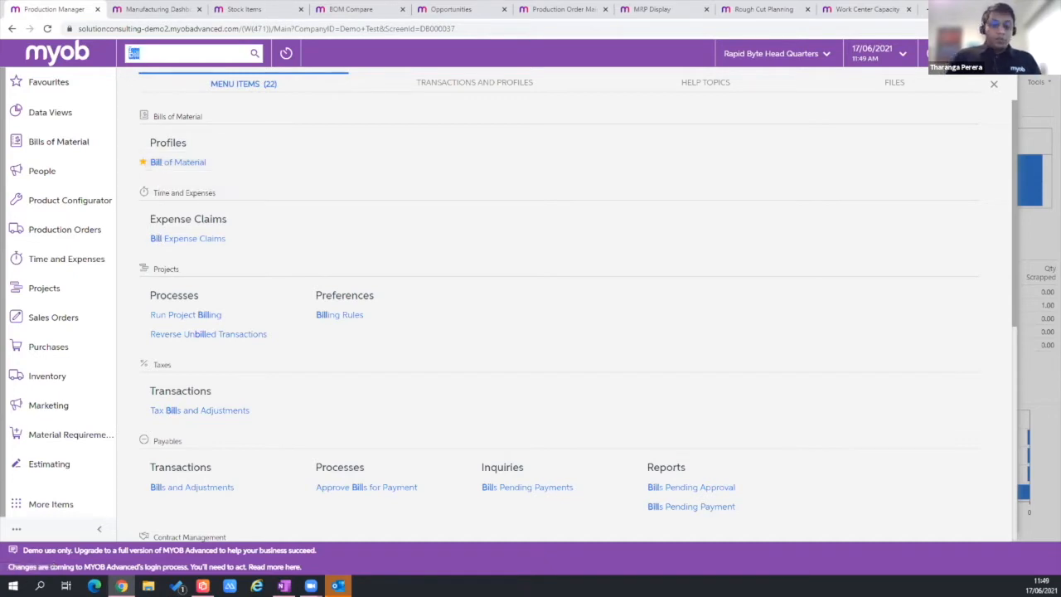
type("abc")
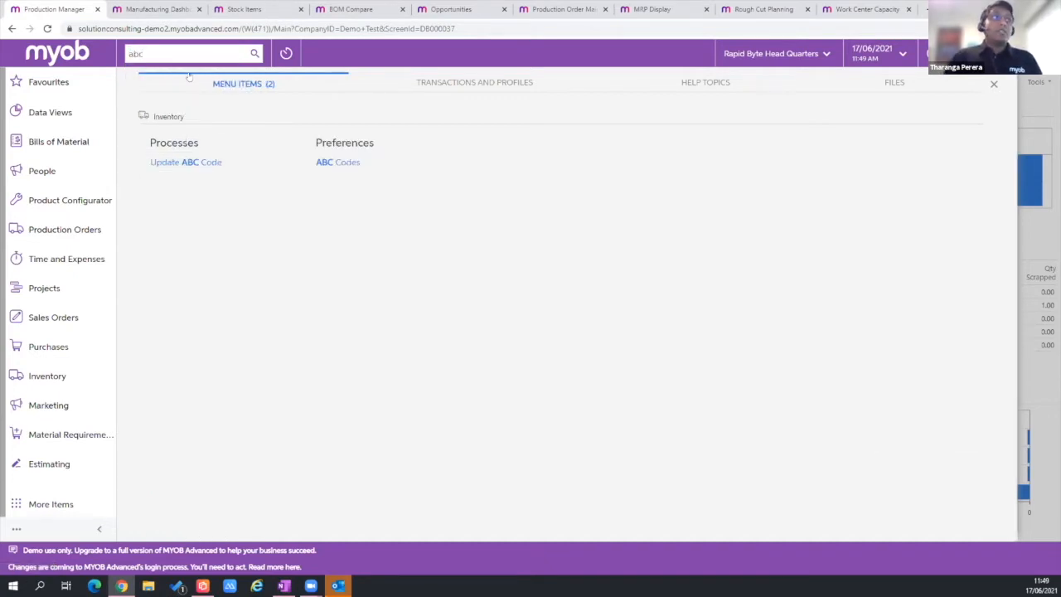
left_click(472, 83)
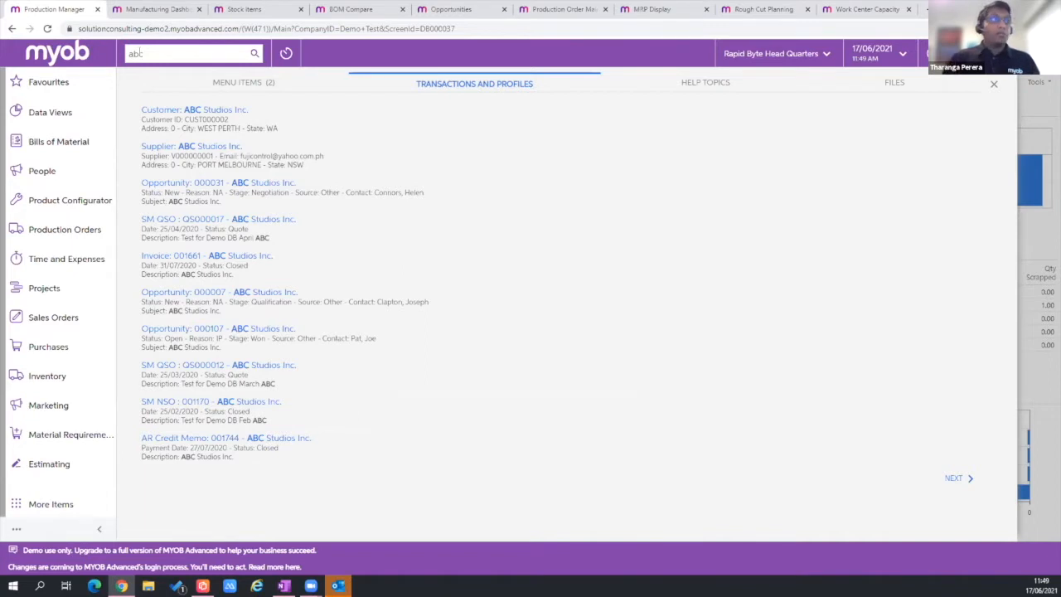
double_click(139, 53)
key("BackSpace")
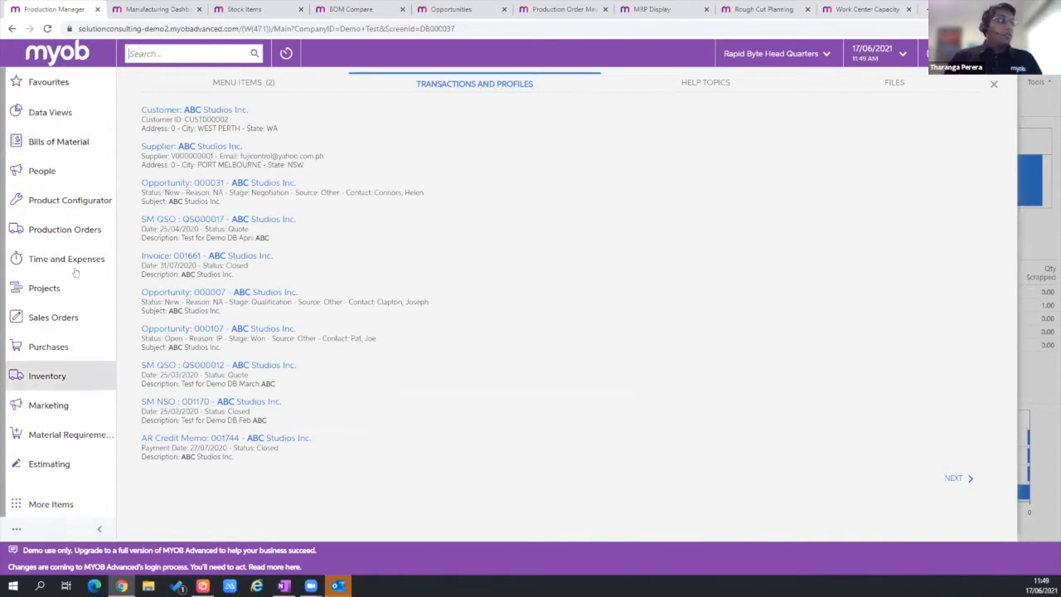
Step: View the full list of Bills of Material screens and the Favourites list, and close the overview
left_click(82, 148)
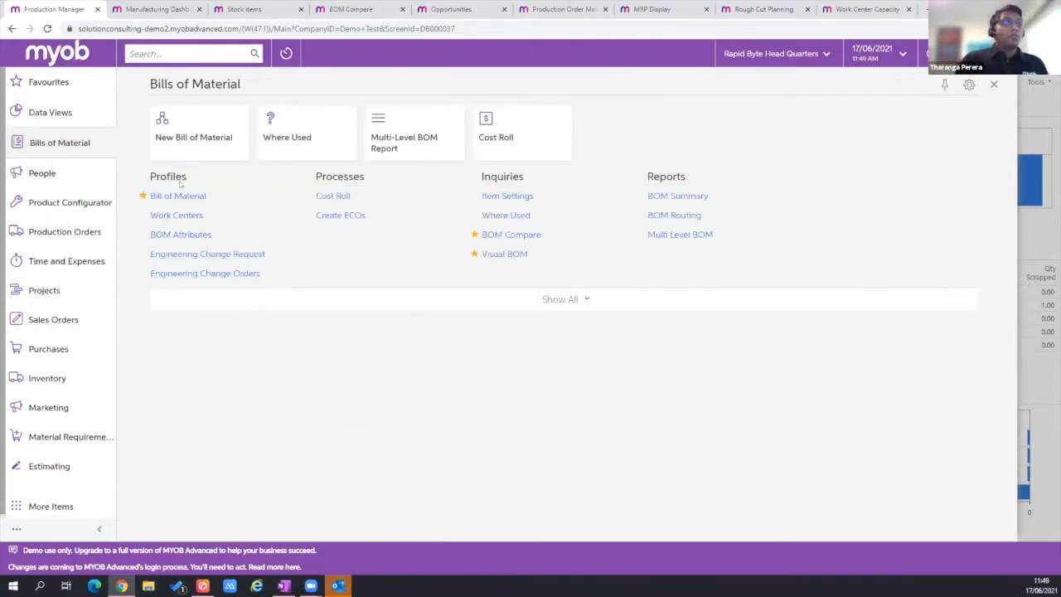
left_click(573, 300)
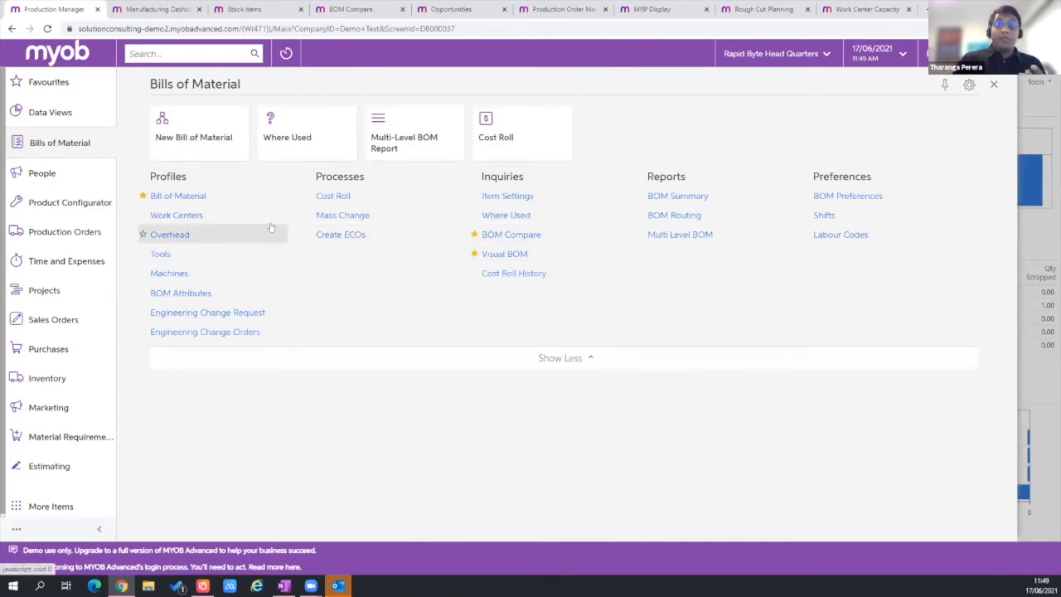
left_click(69, 94)
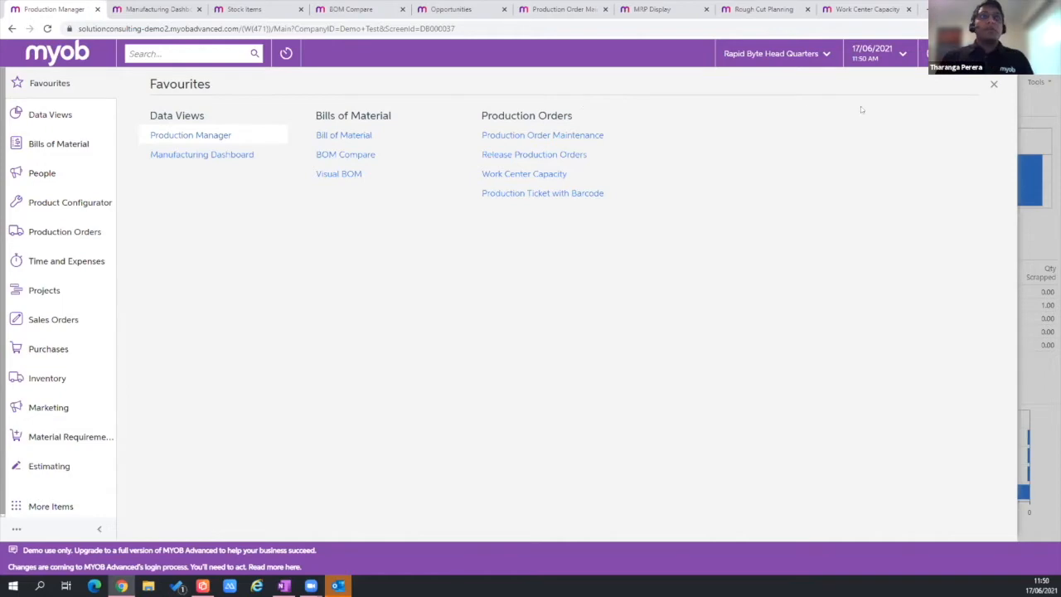
left_click(995, 85)
Step: Close the Manufacturing Dashboard and show the BCYCLE1 stock item with the navigation pane collapsed
left_click(194, 9)
left_click(199, 9)
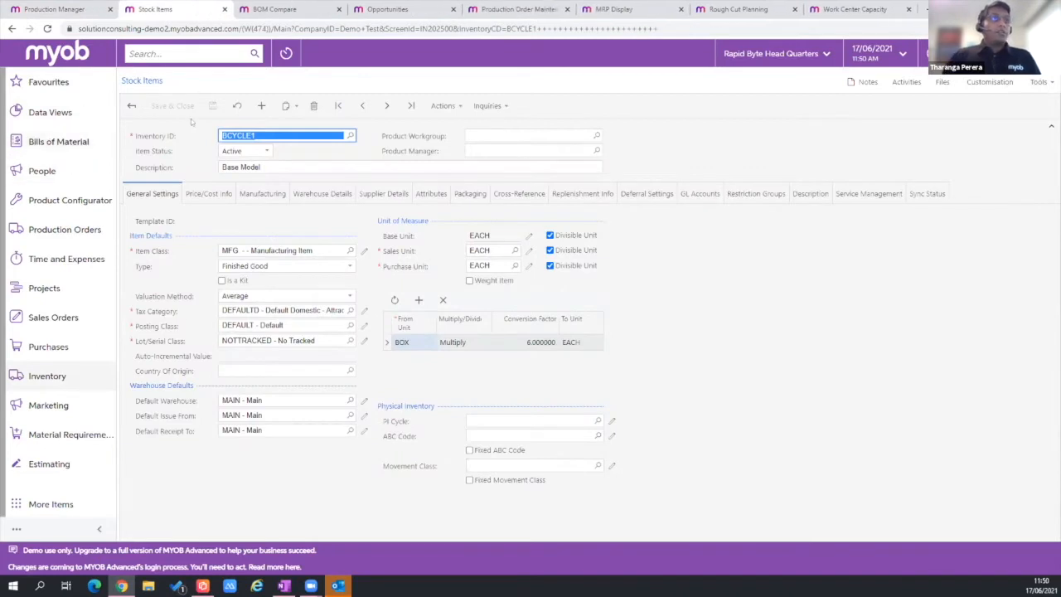
left_click(98, 528)
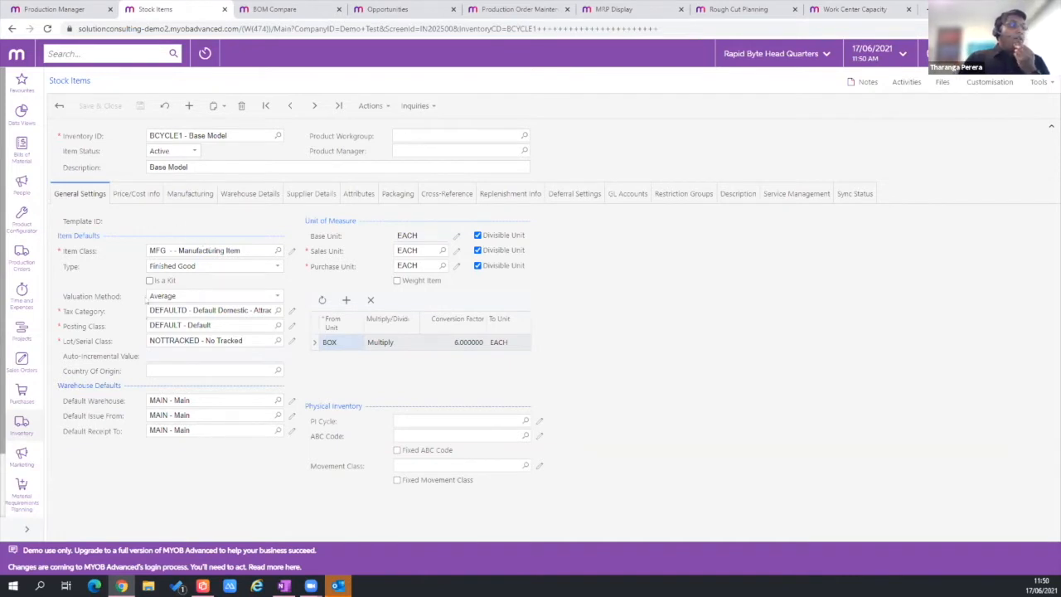
Step: Review the valuation method and lot/serial class options available for the BCYCLE1 item without changing them
left_click(170, 295)
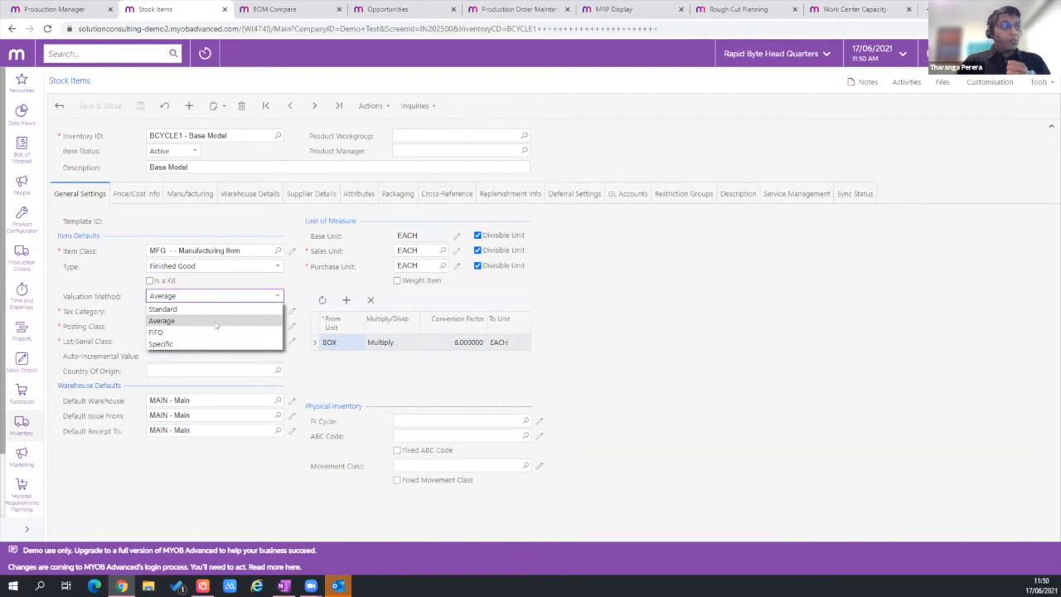
left_click(103, 282)
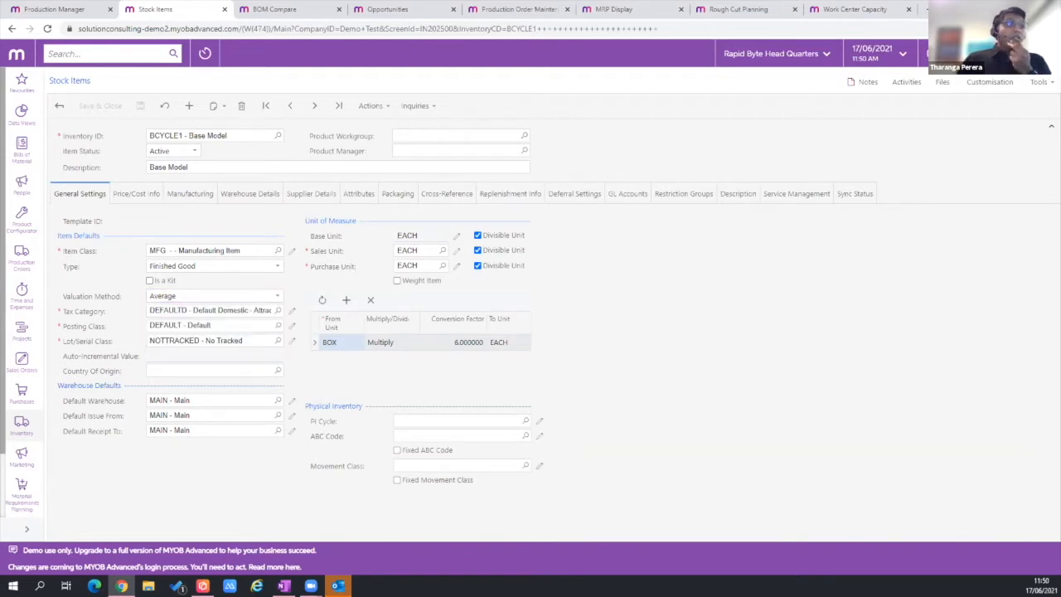
left_click(277, 340)
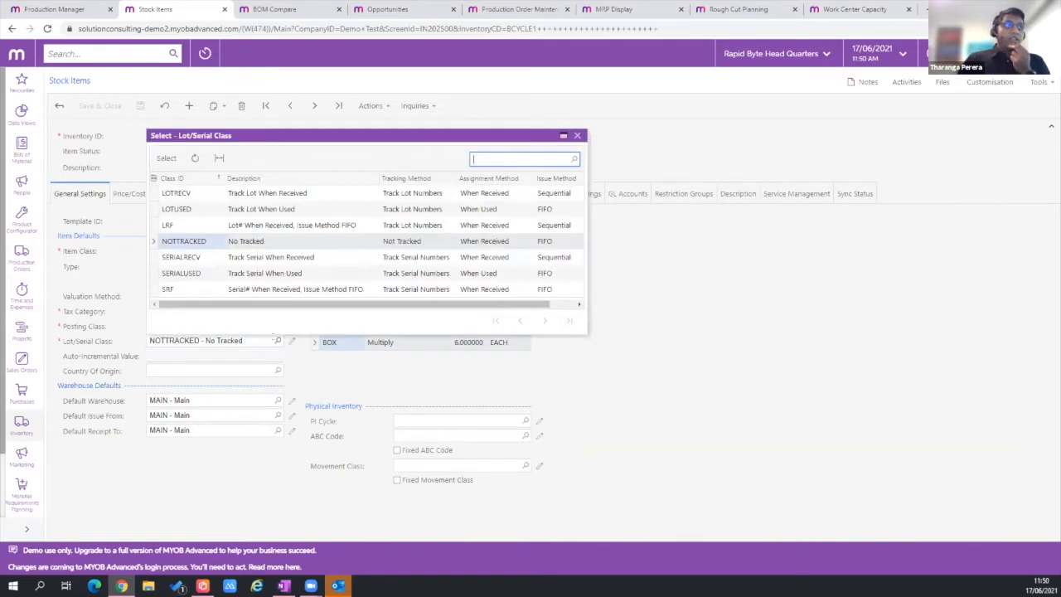
left_click_drag(251, 139, 431, 144)
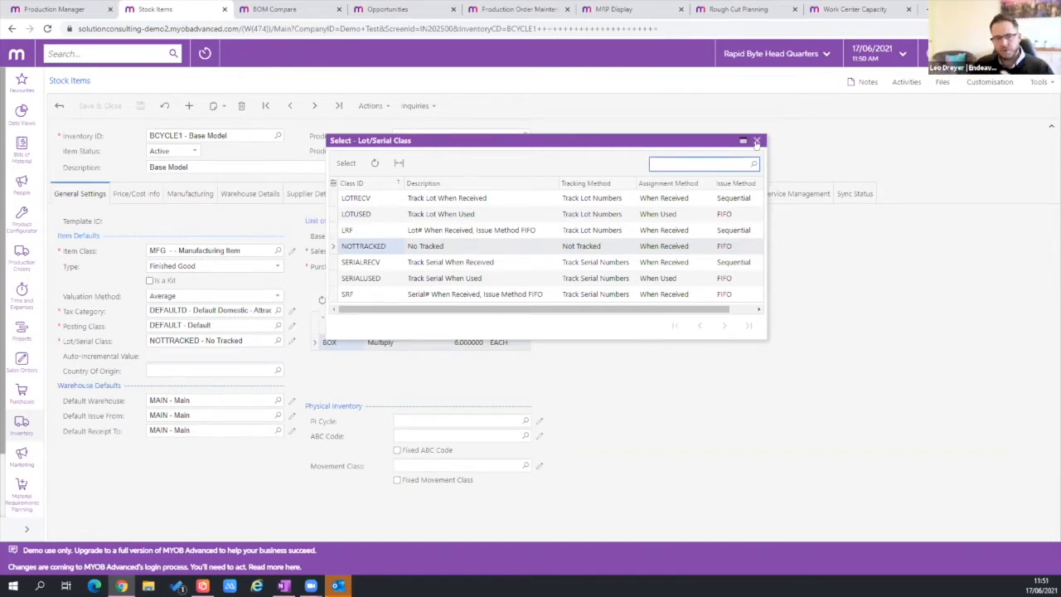
left_click(756, 141)
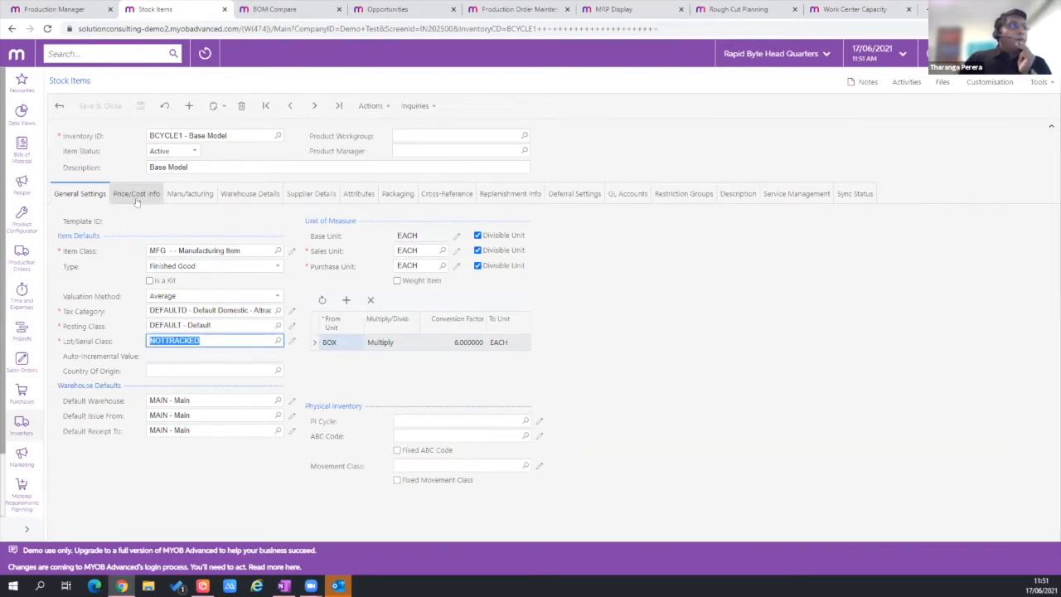
Step: View the item's manufacturing settings and open its default bill of material in a maximized window
left_click(189, 194)
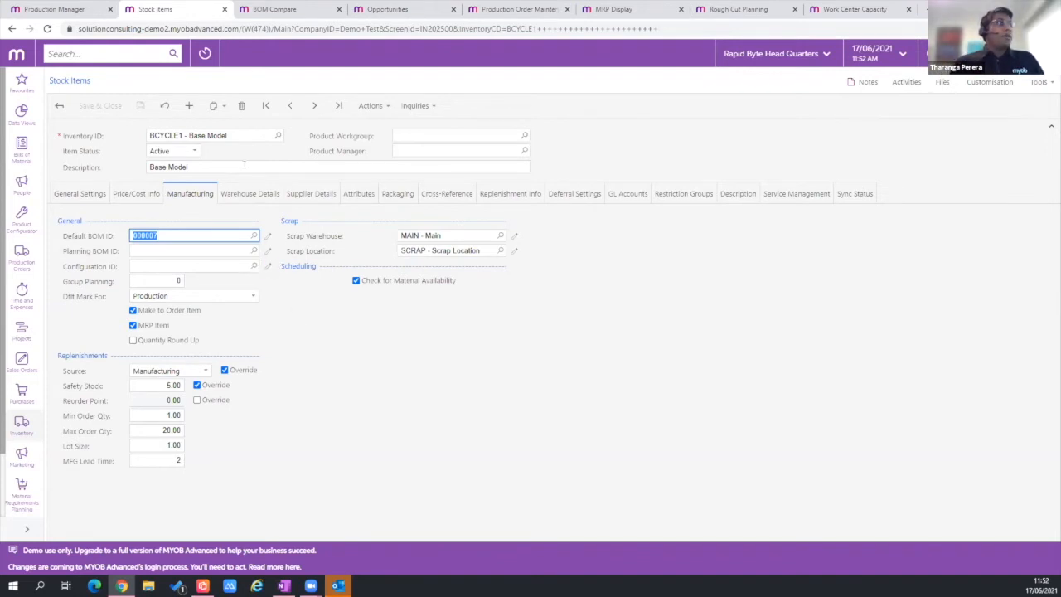
left_click(267, 235)
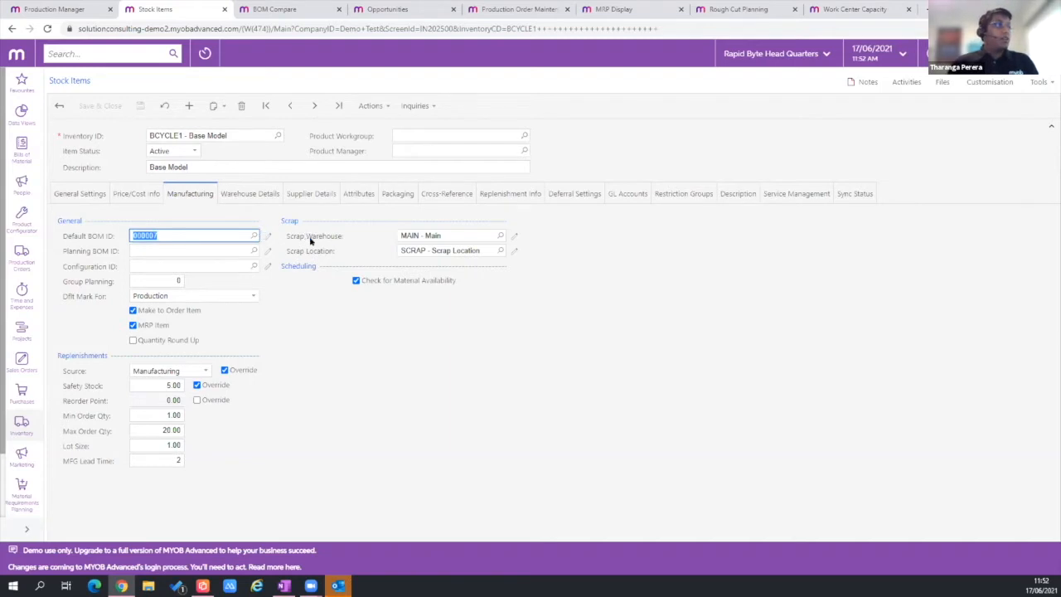
left_click(546, 37)
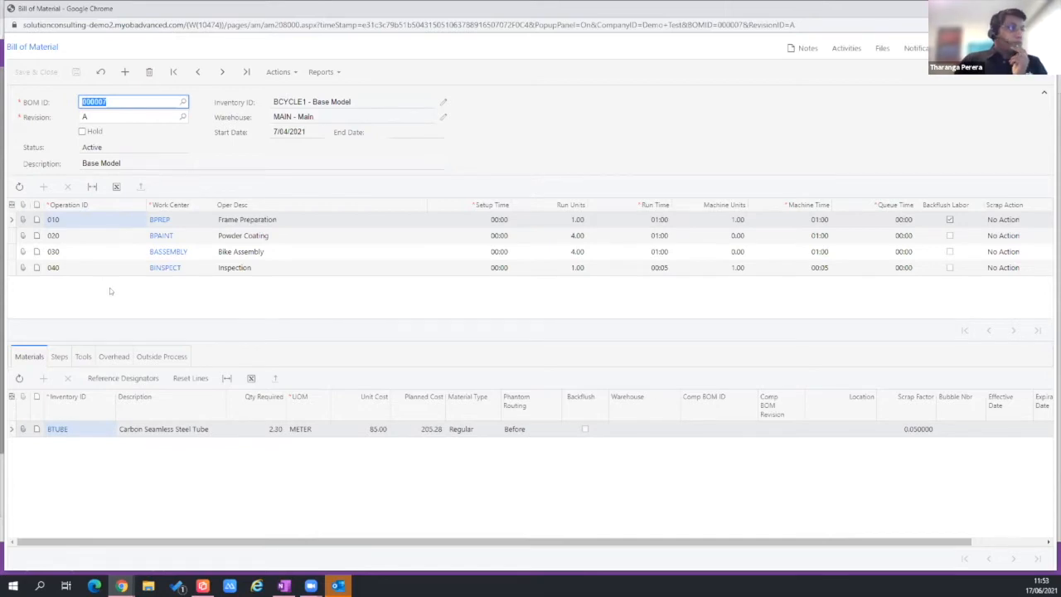
Step: Review the materials of the Powder Coating, Frame Preparation and Bike Assembly operations, ending on Bike Assembly
left_click(83, 233)
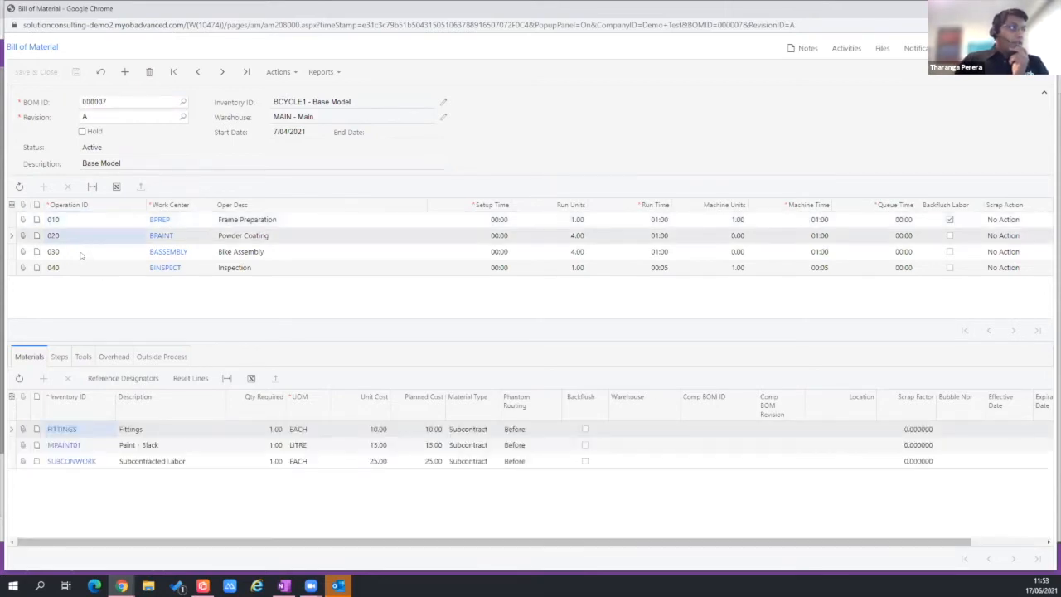
left_click(81, 251)
left_click(80, 217)
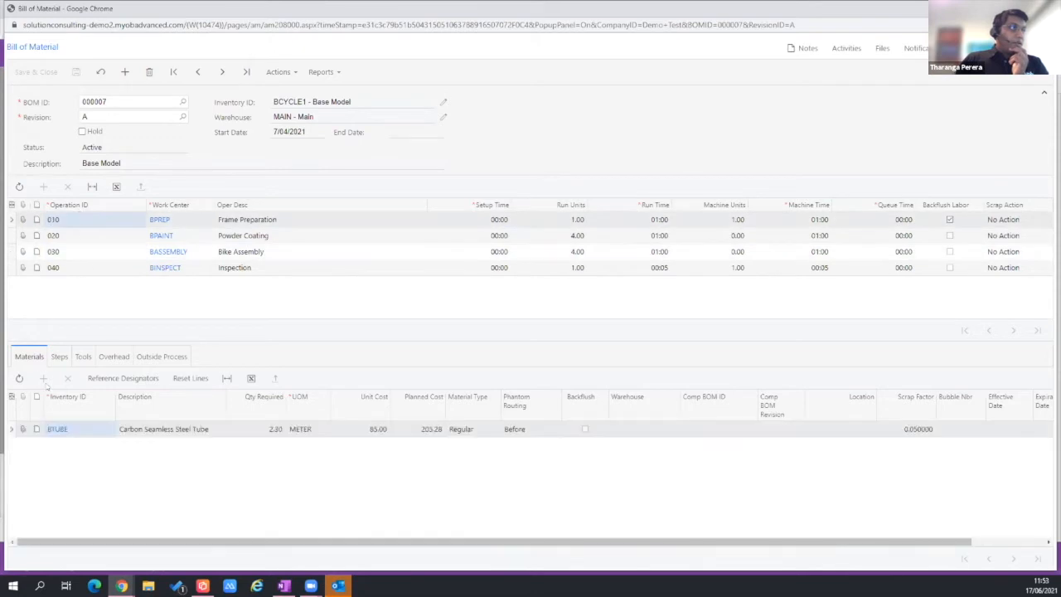
left_click(82, 249)
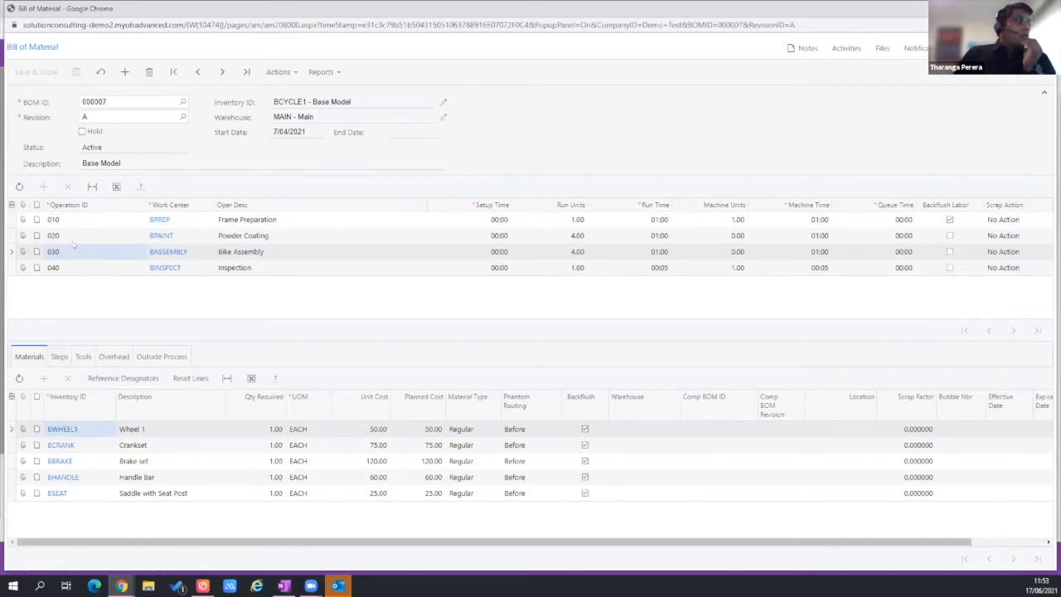
Step: View the Bike Assembly operation's steps and open the solidworks.jpg file attached to the Measure step
left_click(59, 358)
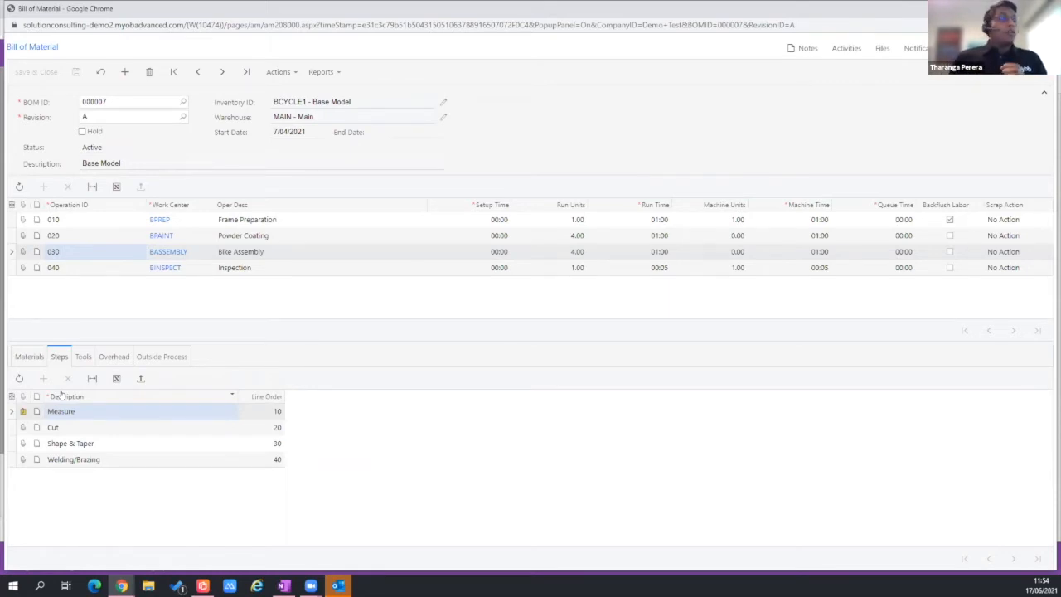
left_click(23, 412)
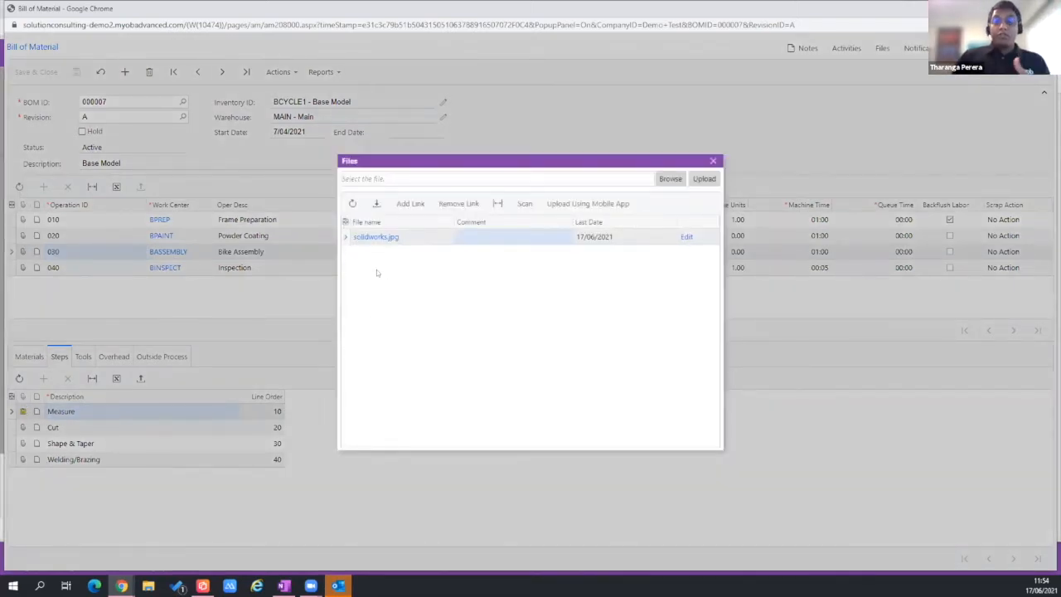
left_click(362, 239)
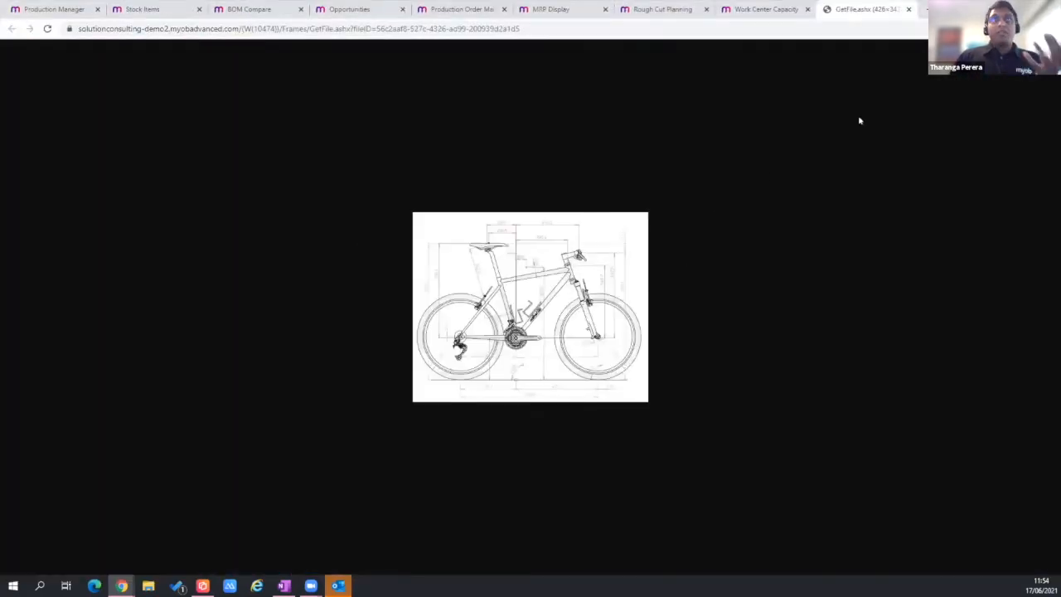
Step: Close the attached drawing image and its file list, returning to the BCYCLE1 bill of material window
left_click(908, 9)
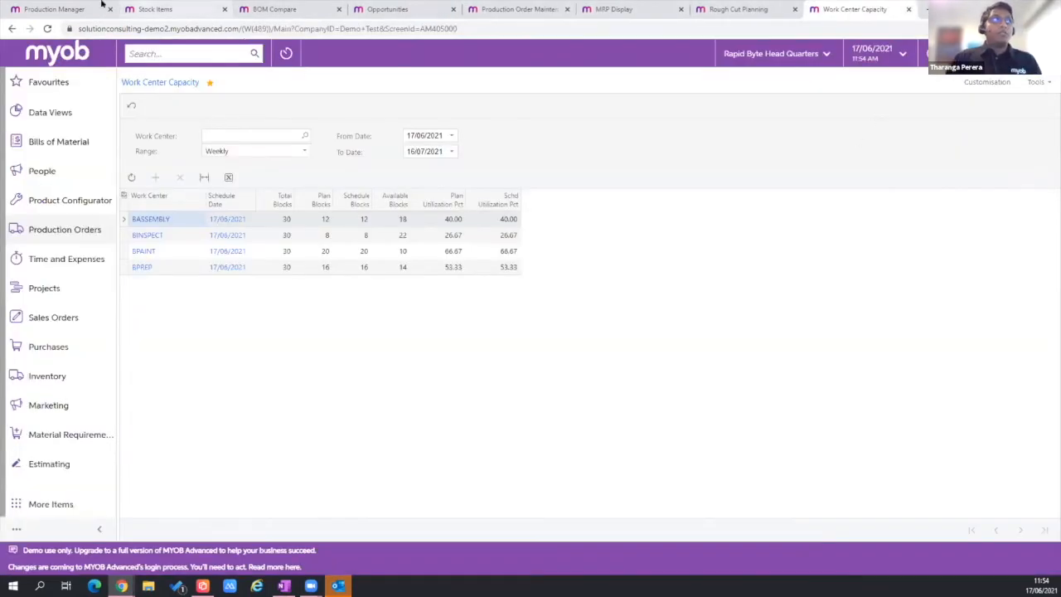
left_click(55, 9)
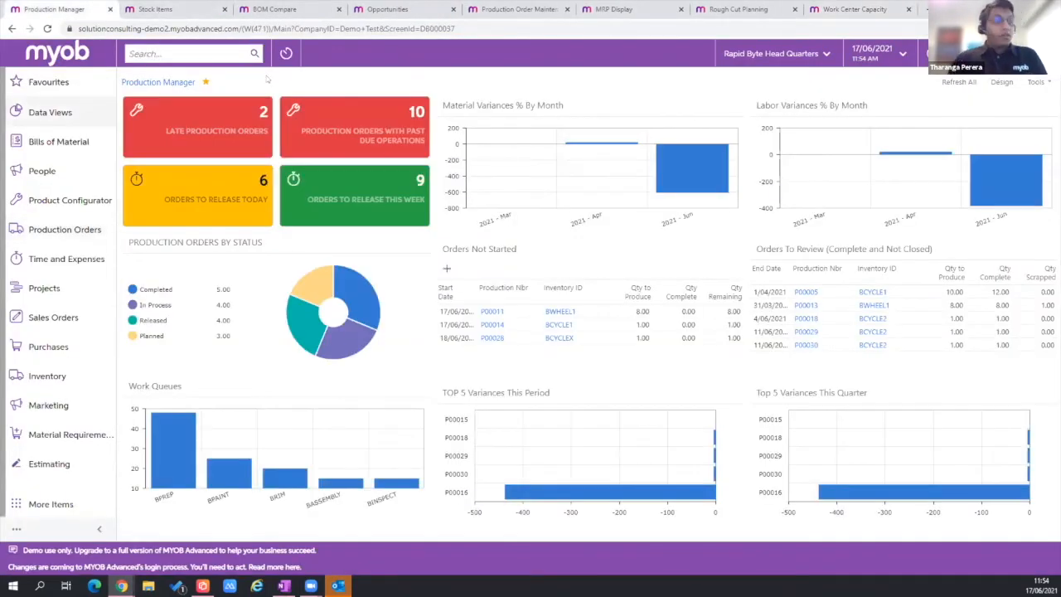
key("alt+Tab")
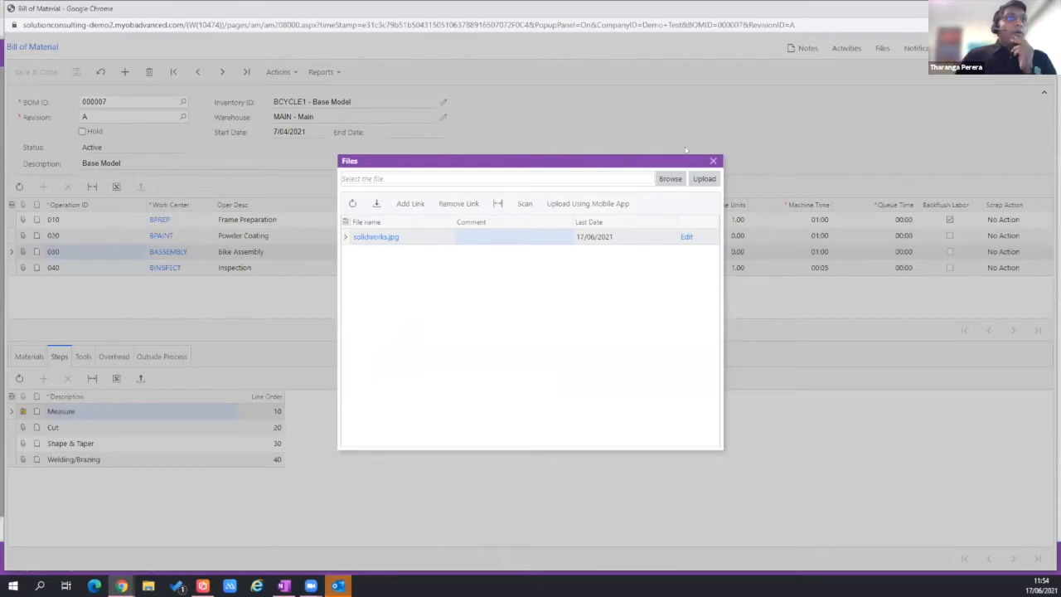
left_click(712, 161)
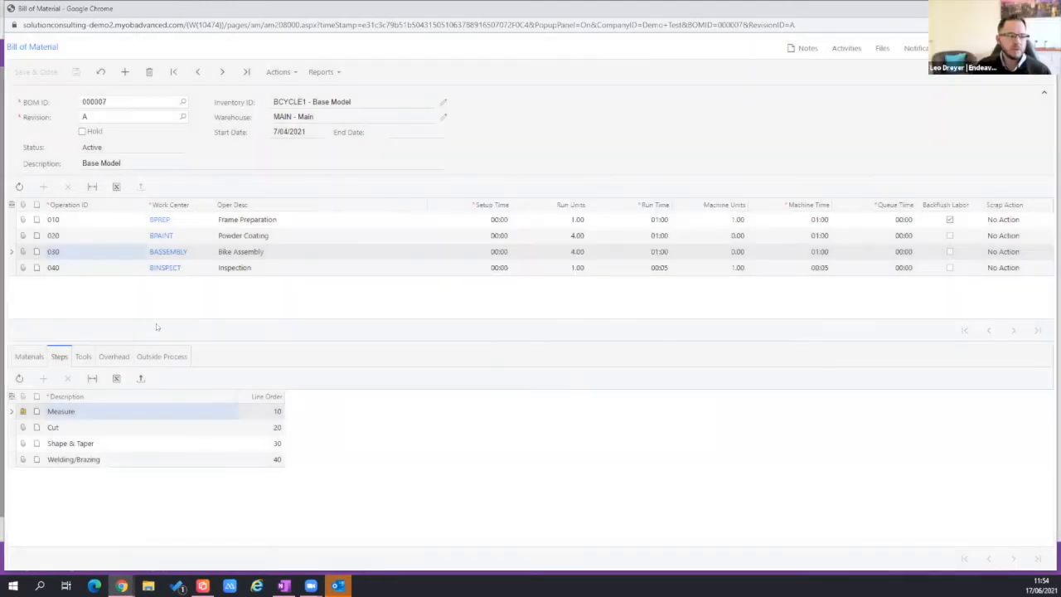
Step: View the Bike Assembly operation's tools and overhead, and inspect the shift info and machines of its BASSEMBLY work center
left_click(83, 363)
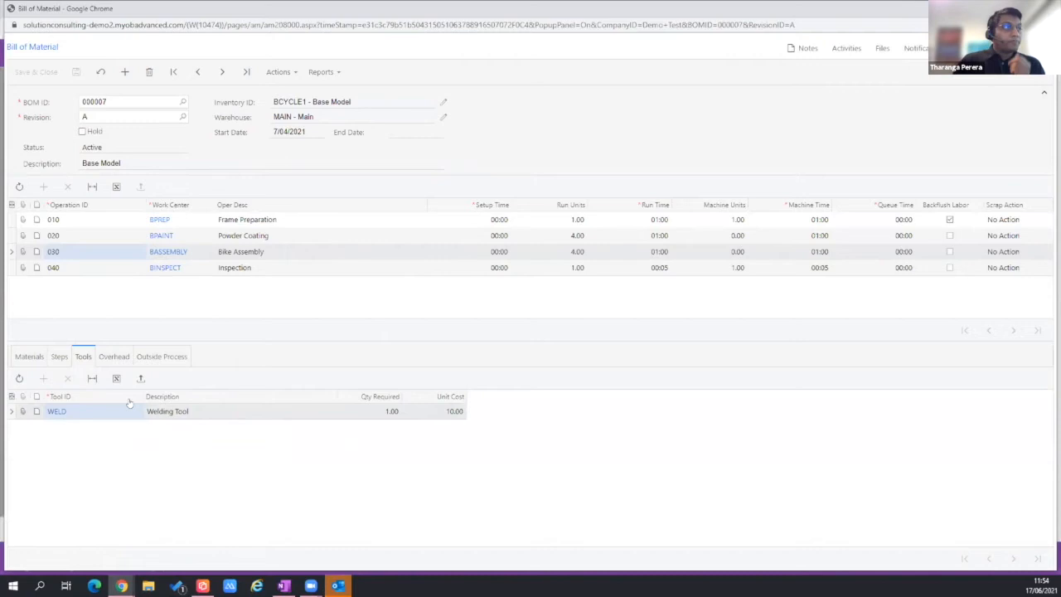
left_click(109, 357)
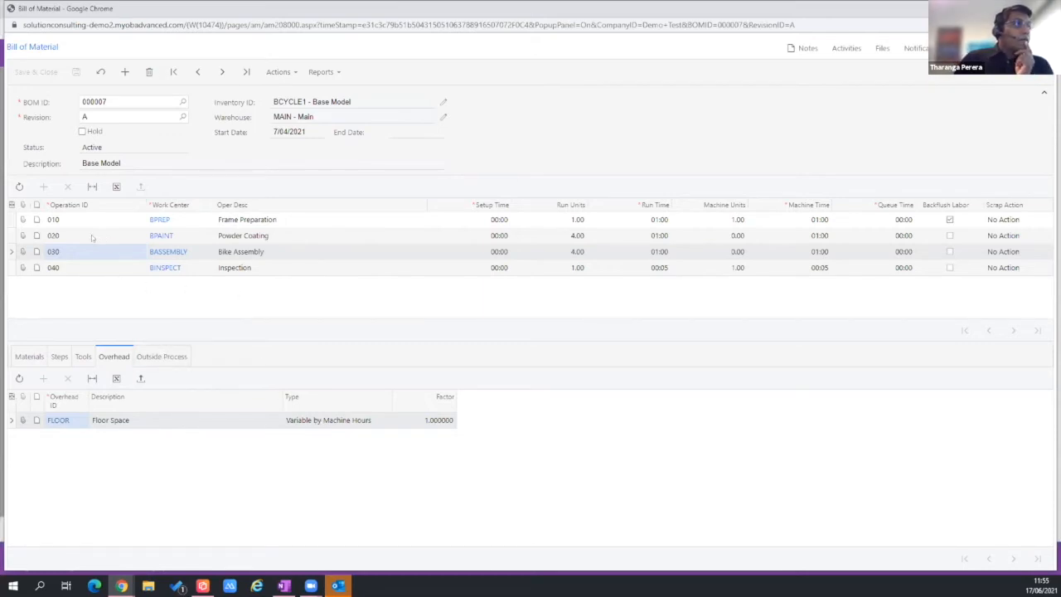
left_click(158, 252)
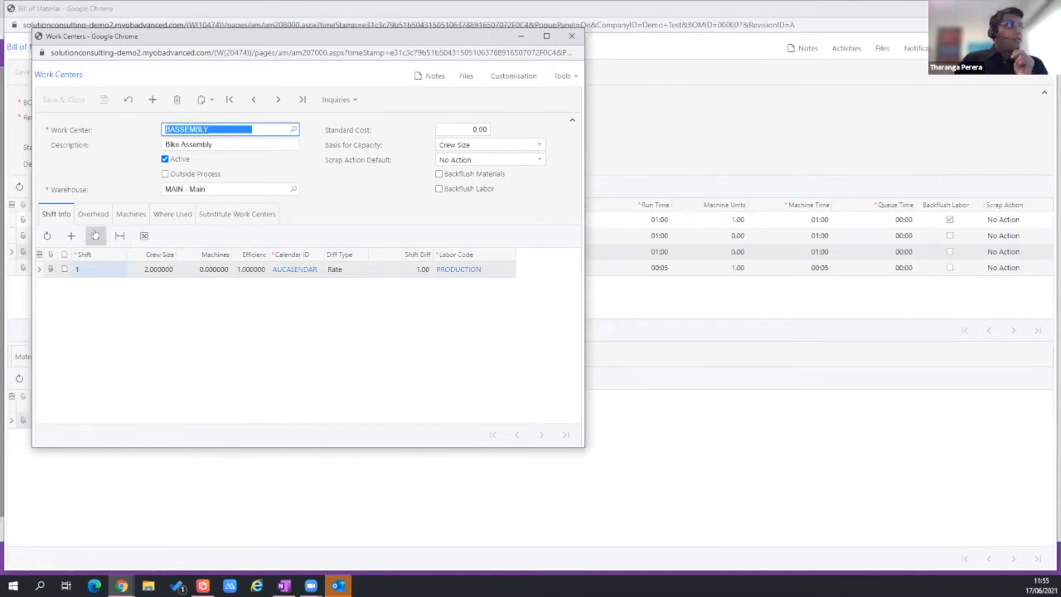
left_click(130, 214)
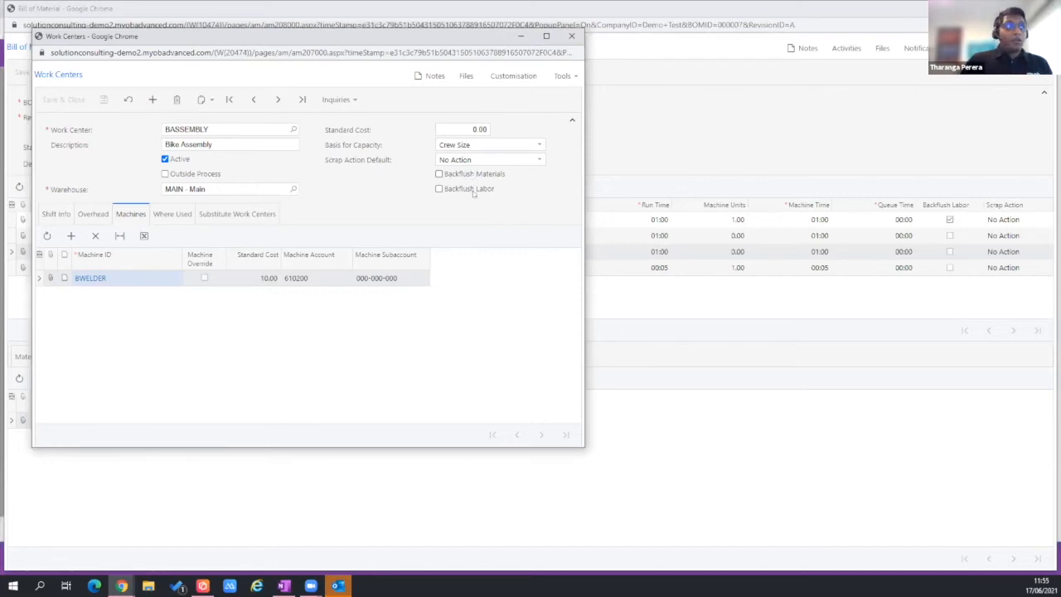
left_click(571, 39)
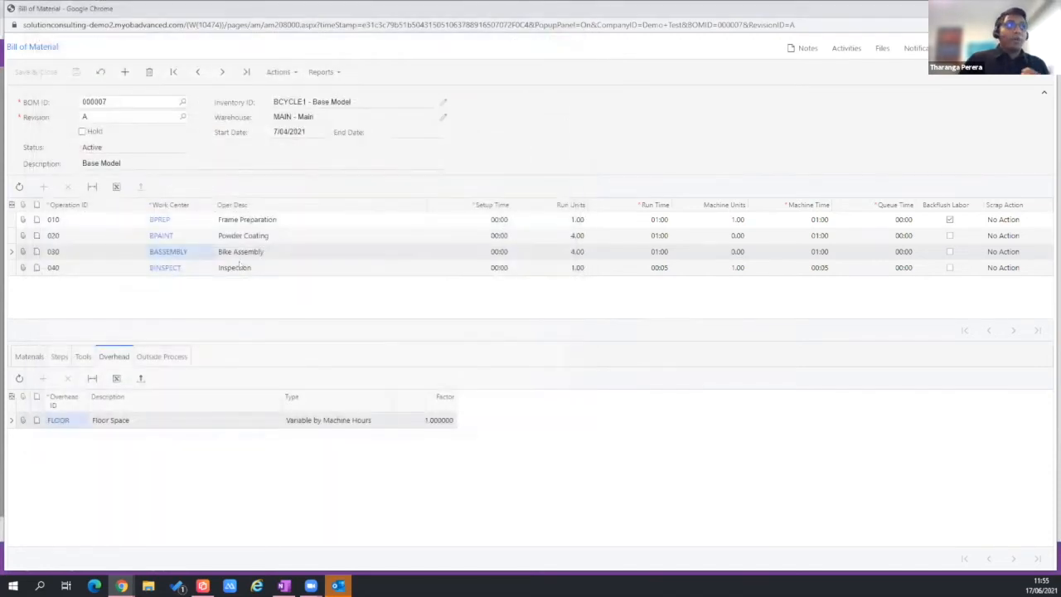
Step: Review the Bike Assembly materials and the BOM Compare of BCYCLE1 revisions A and B, leaving the Opportunities page open
left_click(32, 358)
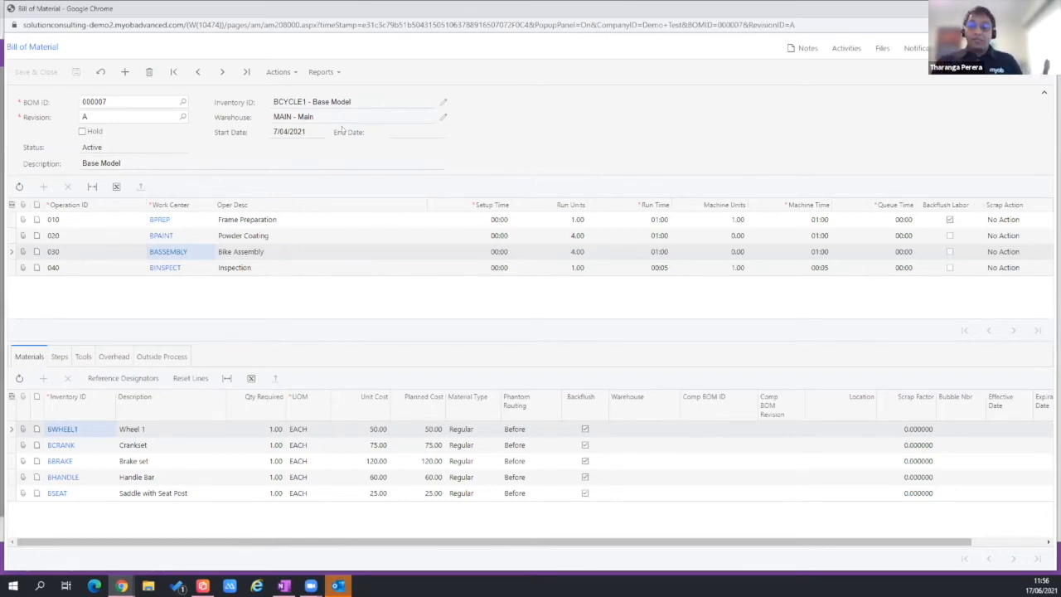
left_click(286, 73)
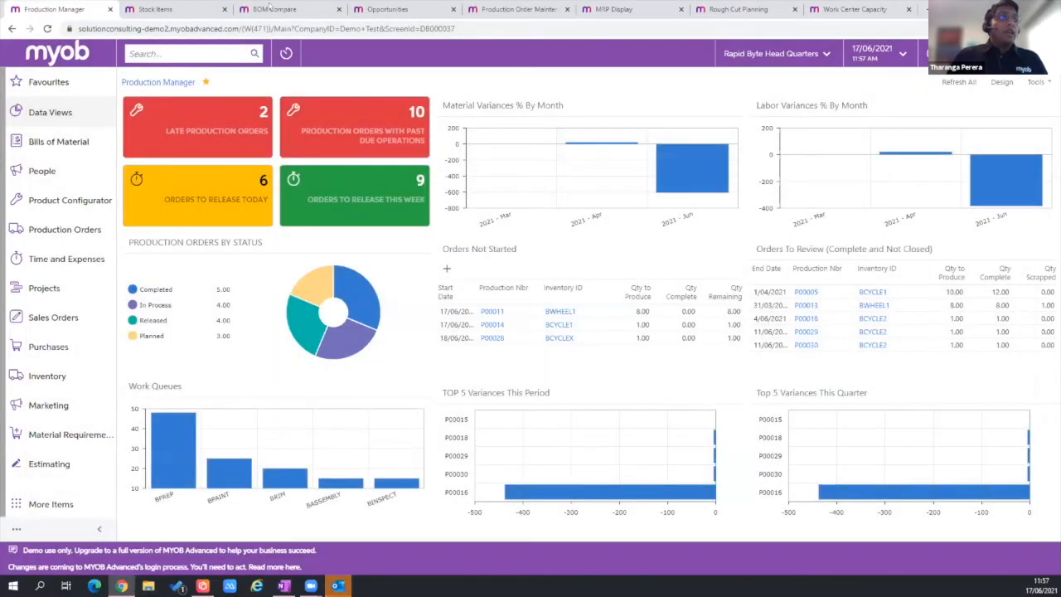
left_click(270, 8)
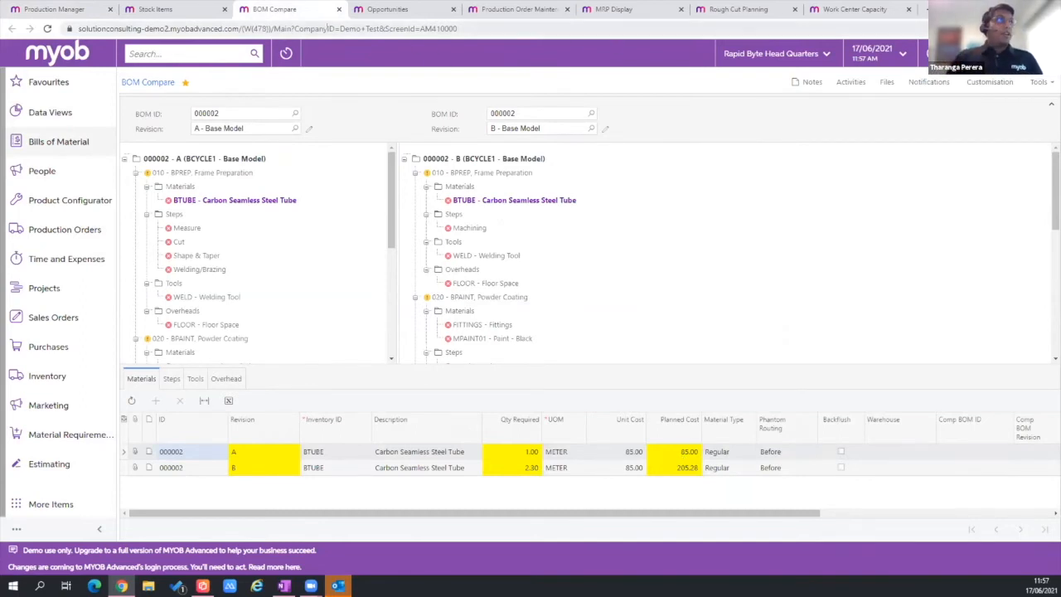
left_click(338, 11)
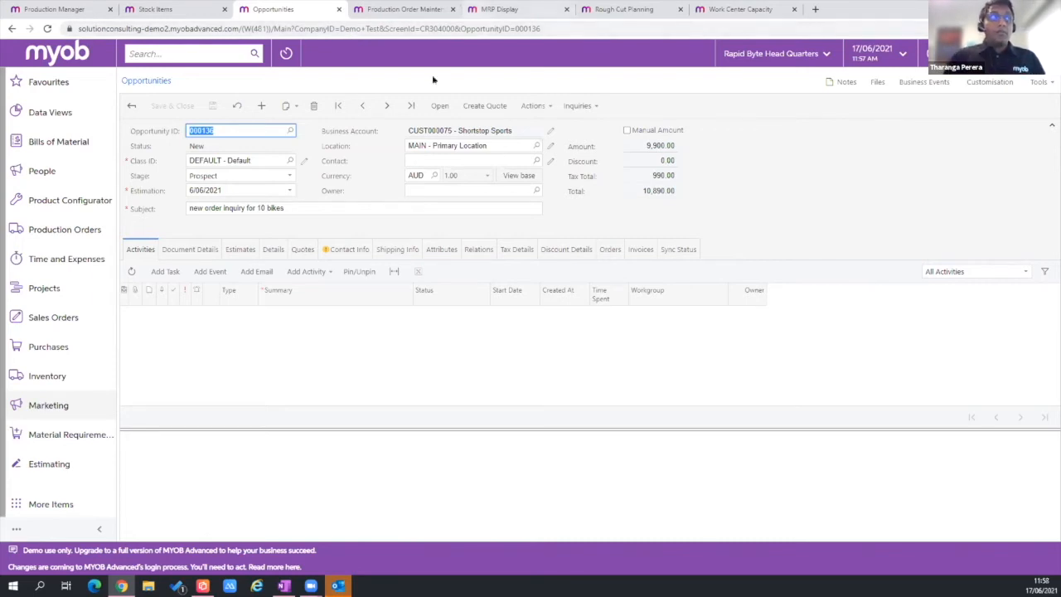
Step: Create a sales order with Copy Configurations enabled from the "new order inquiry for 10 bikes" opportunity, and save it
left_click(188, 248)
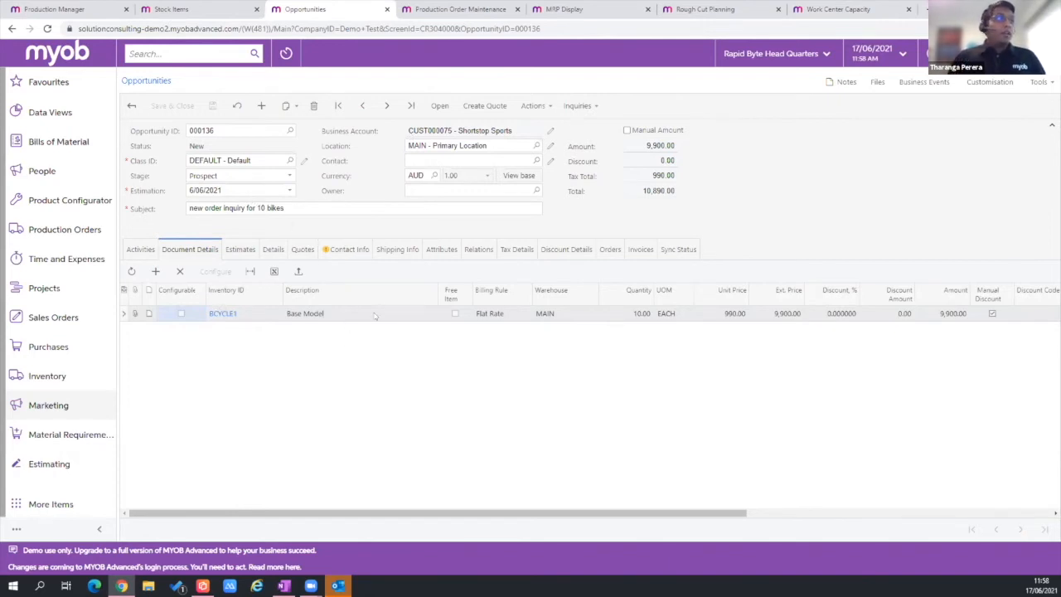
left_click(526, 105)
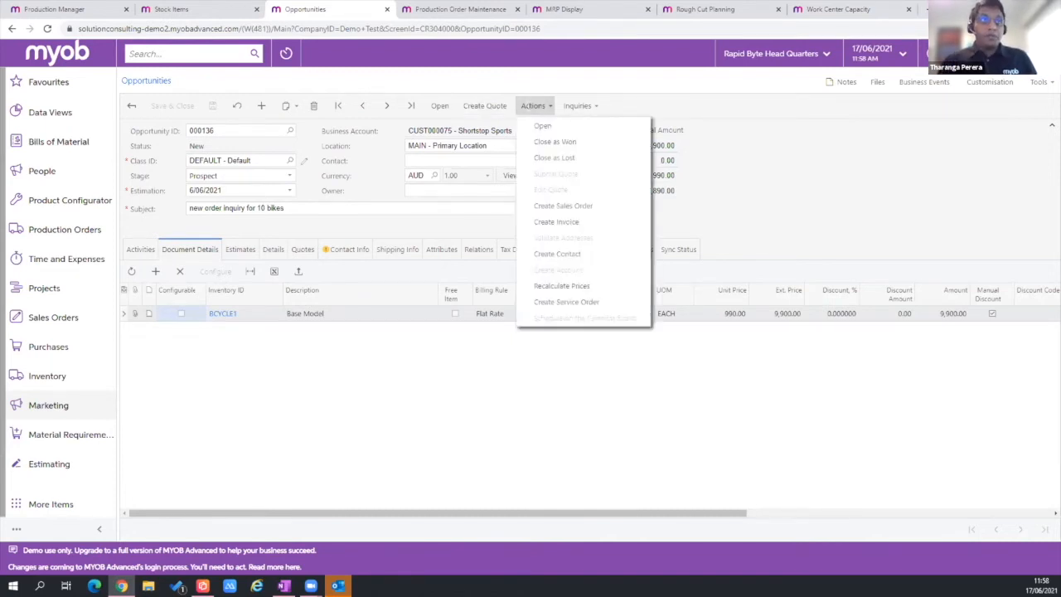
left_click(561, 208)
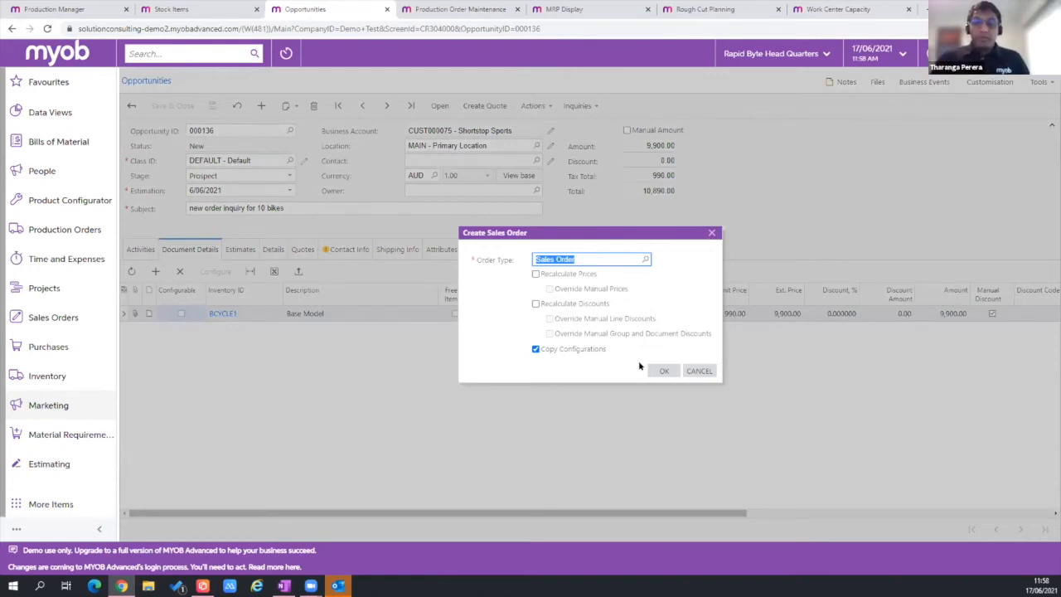
left_click(664, 371)
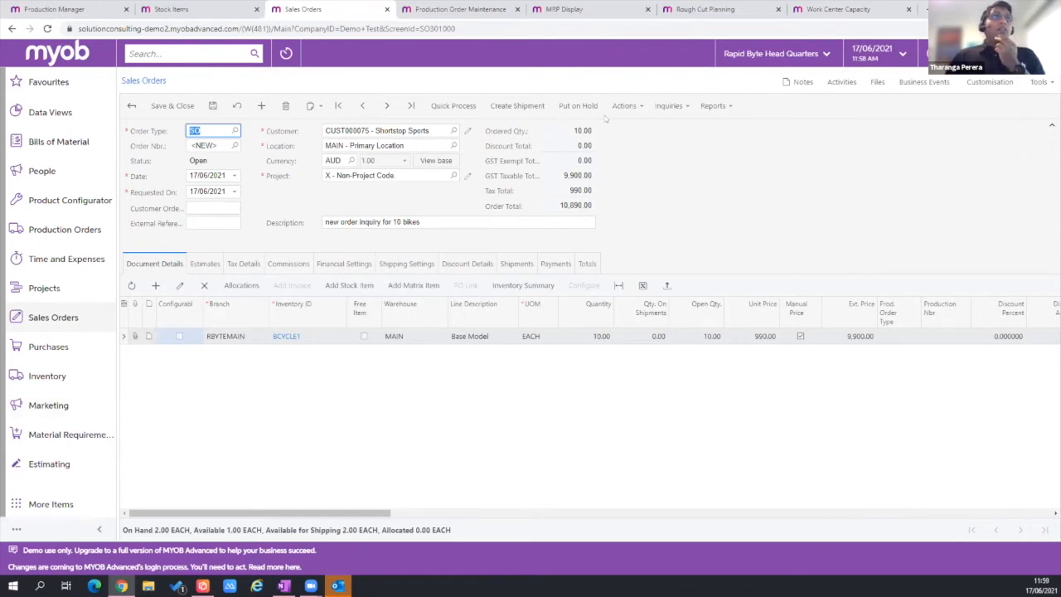
left_click(624, 106)
left_click(297, 405)
left_click(212, 108)
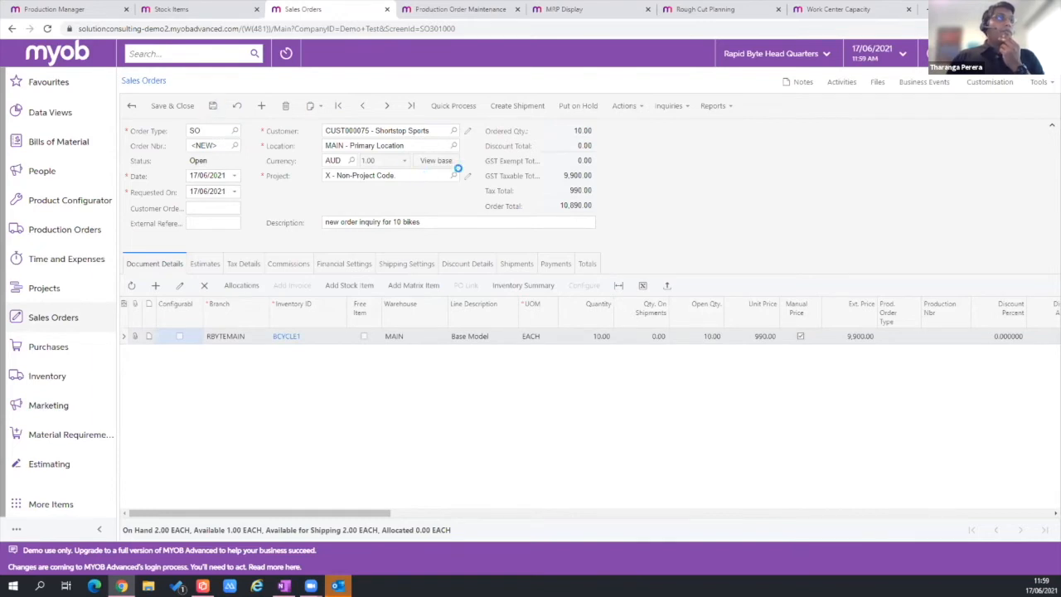
Step: Create a production order from the sales order for its BCYCLE1 line
left_click(627, 108)
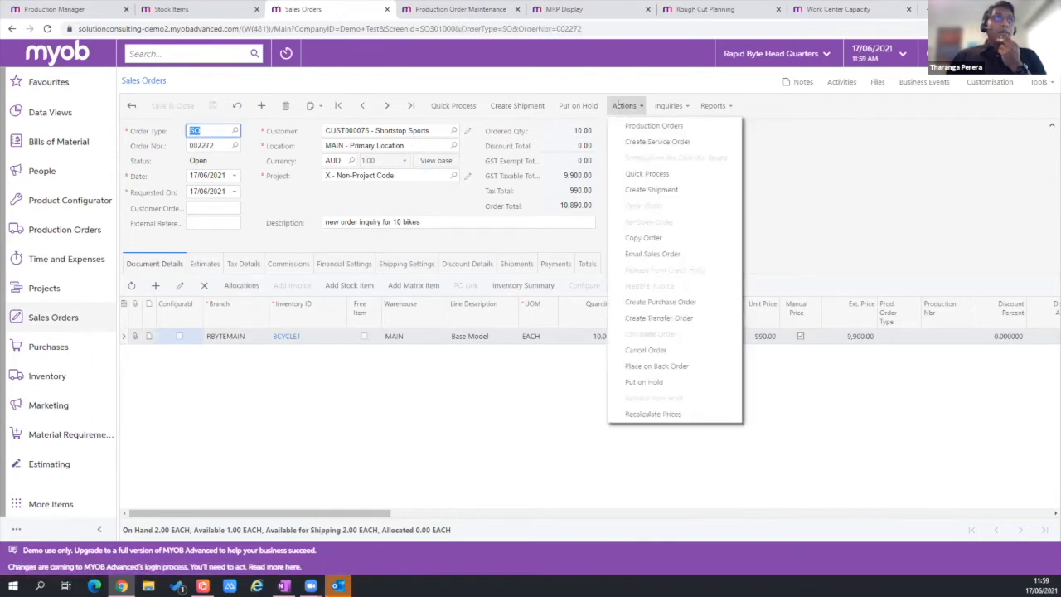
left_click(632, 125)
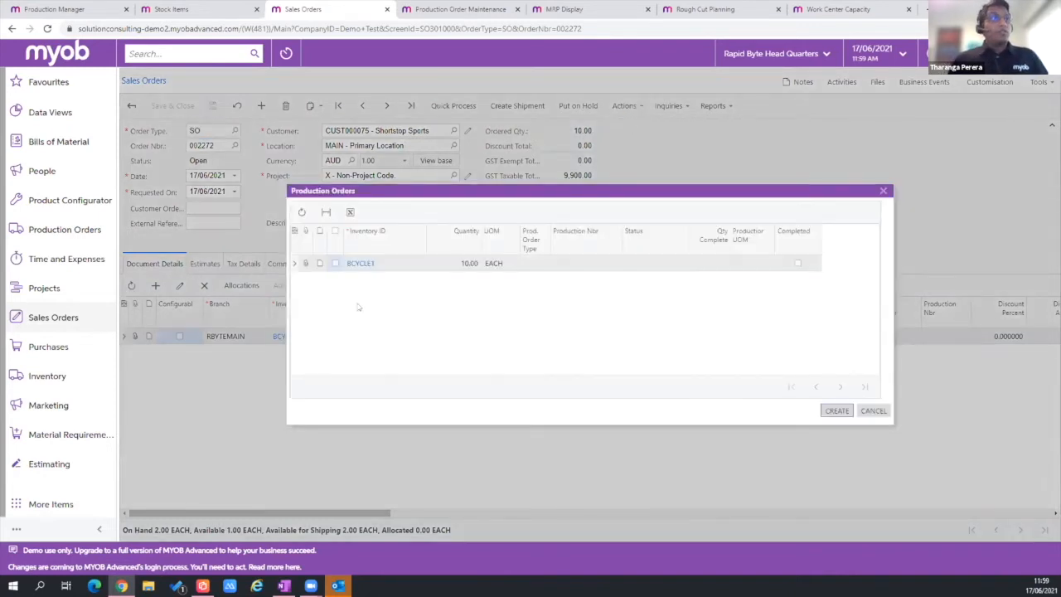
left_click(334, 264)
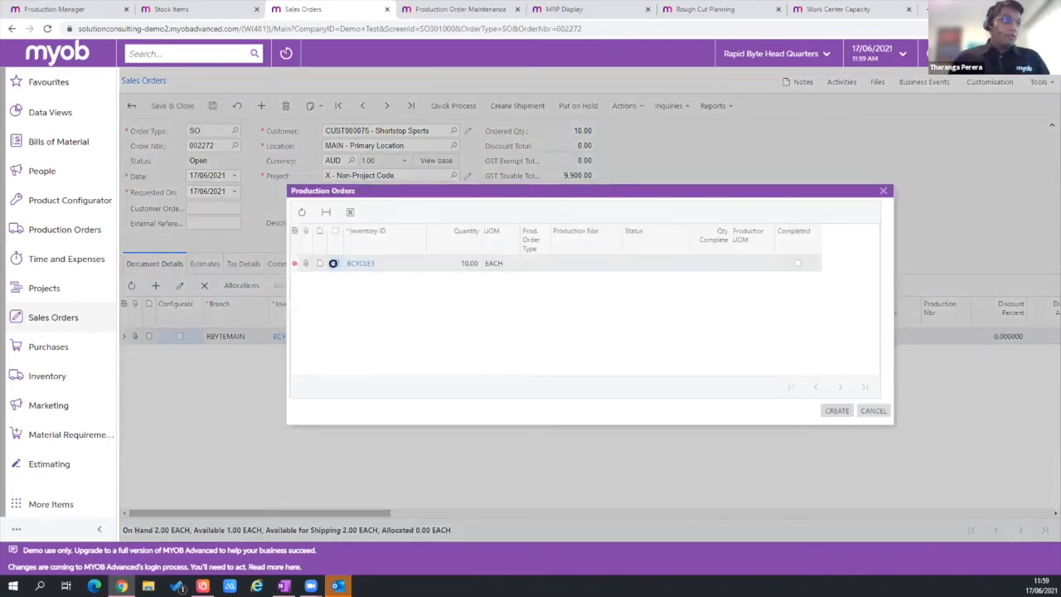
left_click(835, 411)
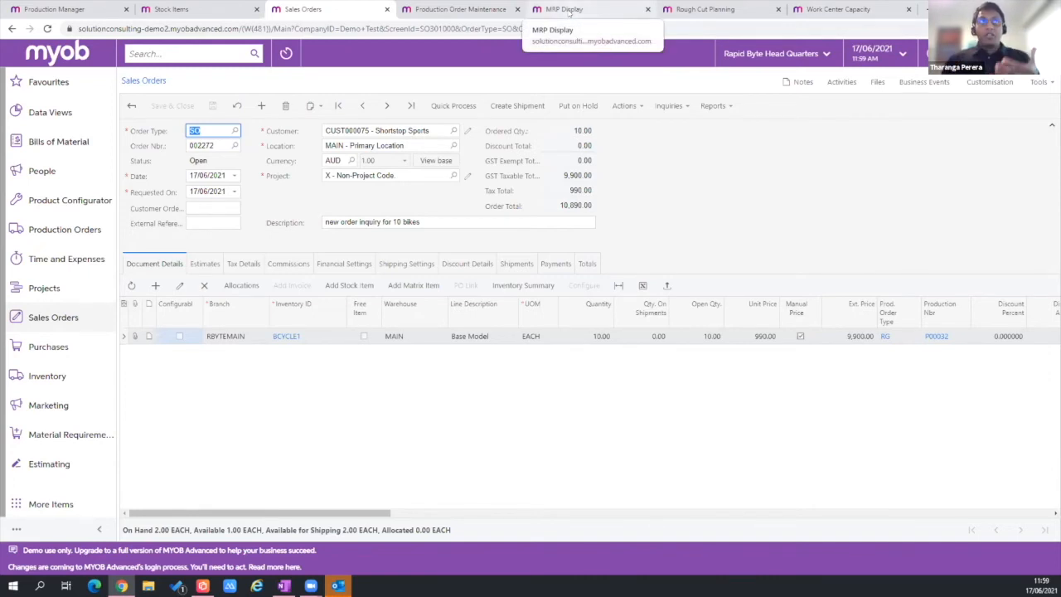
Step: View the MRP Display, select all its planning lines and dismiss all calendar reminders
left_click(568, 11)
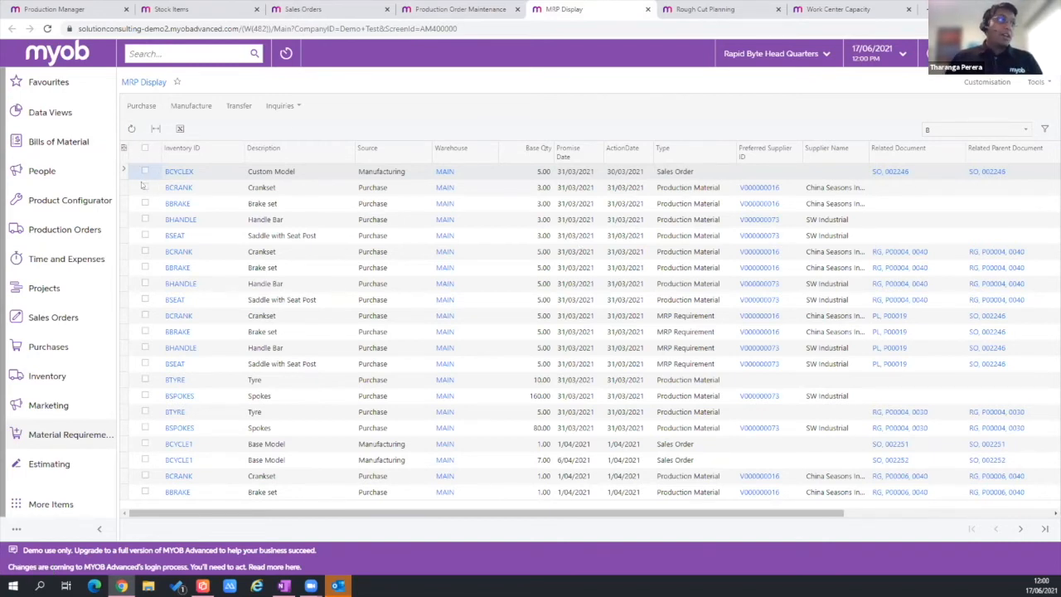
left_click(144, 146)
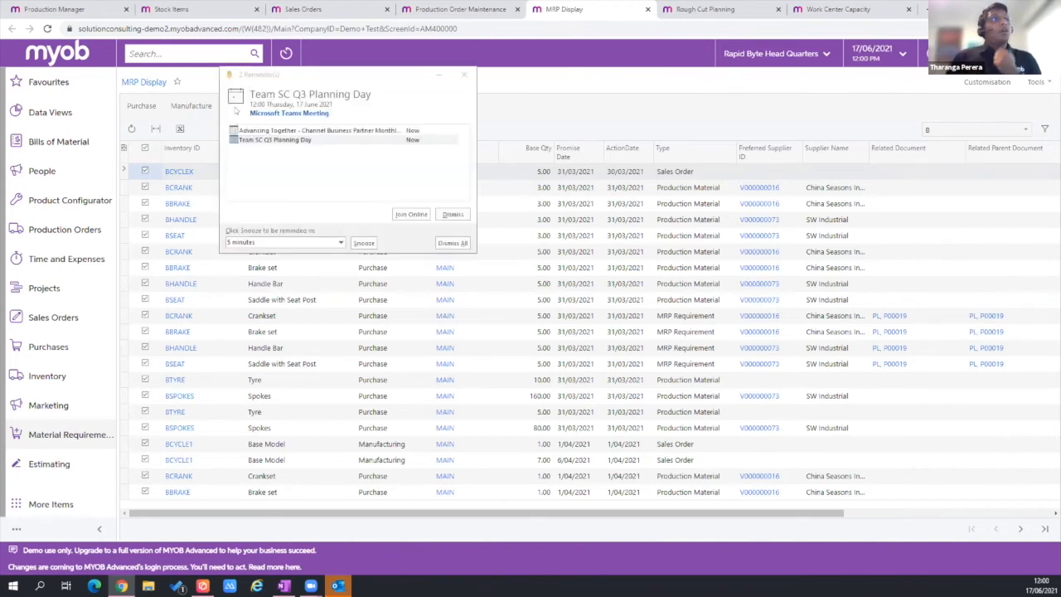
left_click(452, 242)
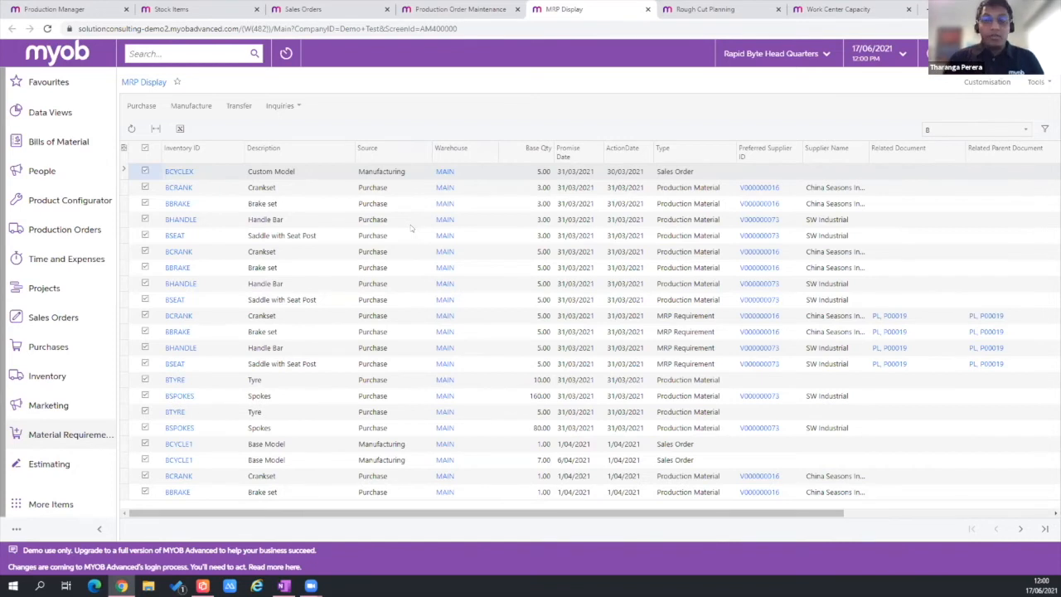
Step: Return to the sales order and open the production order linked to the BCYCLE1 line in a maximized window
left_click(319, 6)
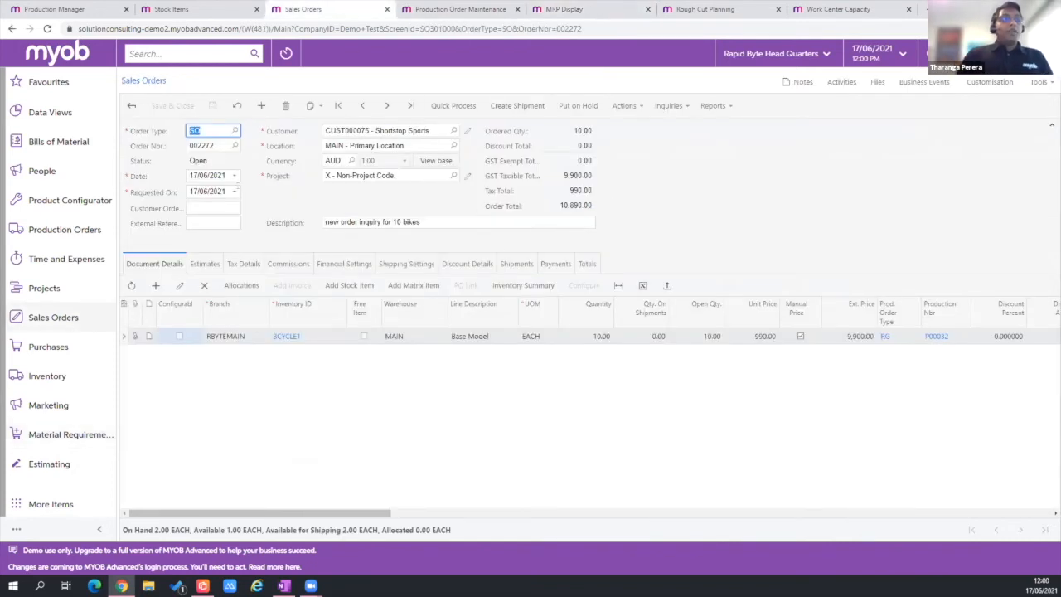
left_click(935, 336)
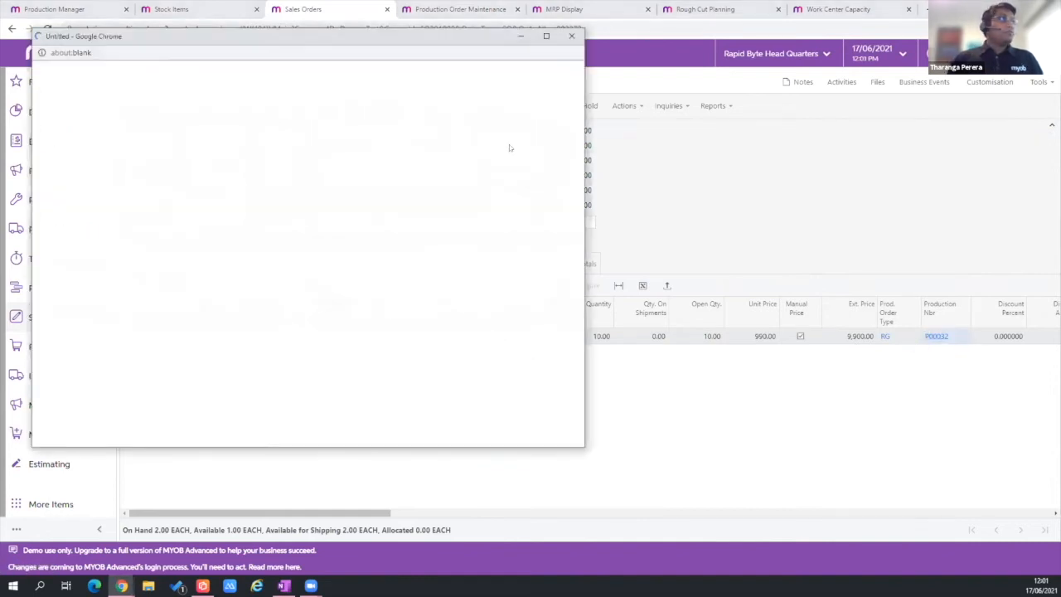
left_click(546, 36)
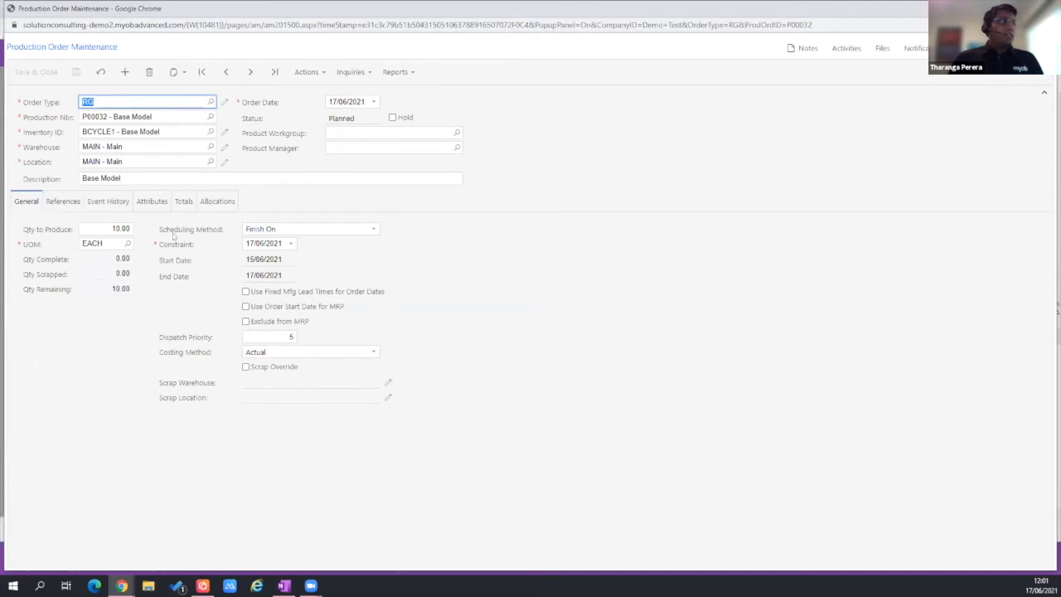
Step: Review the references of the BCYCLE1 production order and release the order
left_click(63, 201)
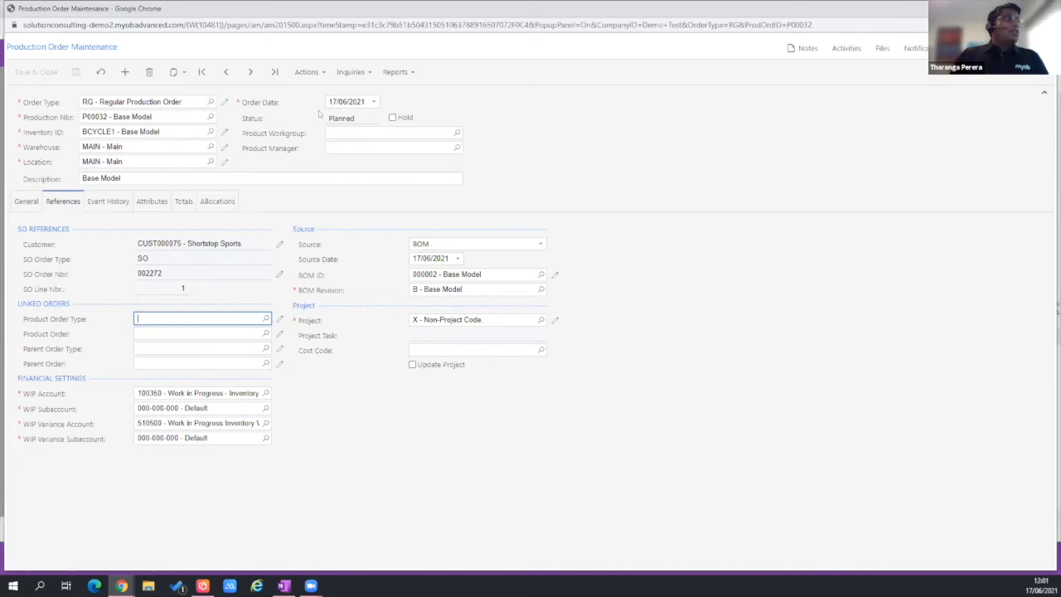
left_click(307, 72)
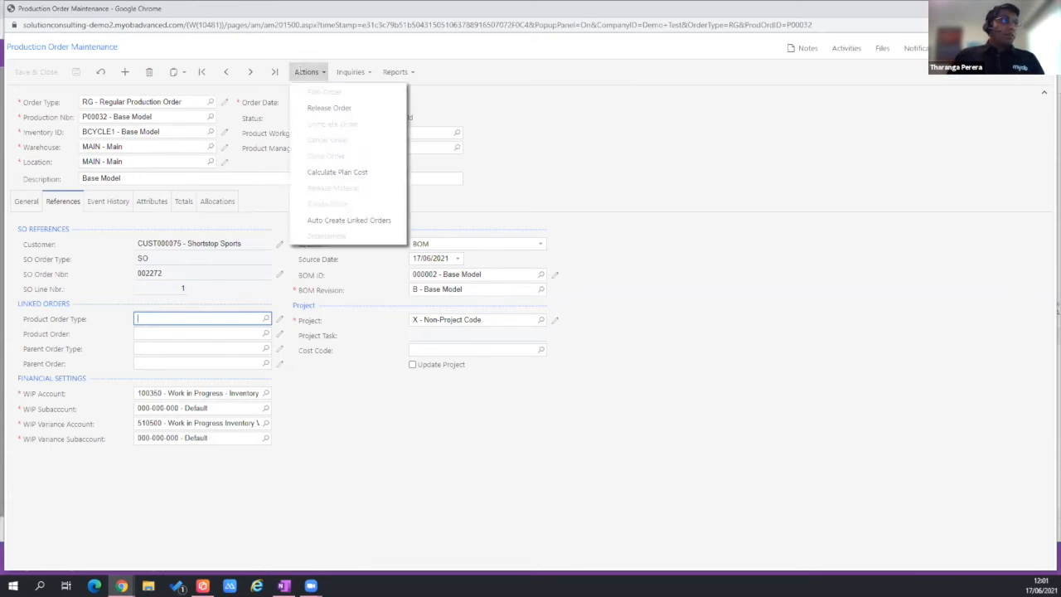
left_click(327, 108)
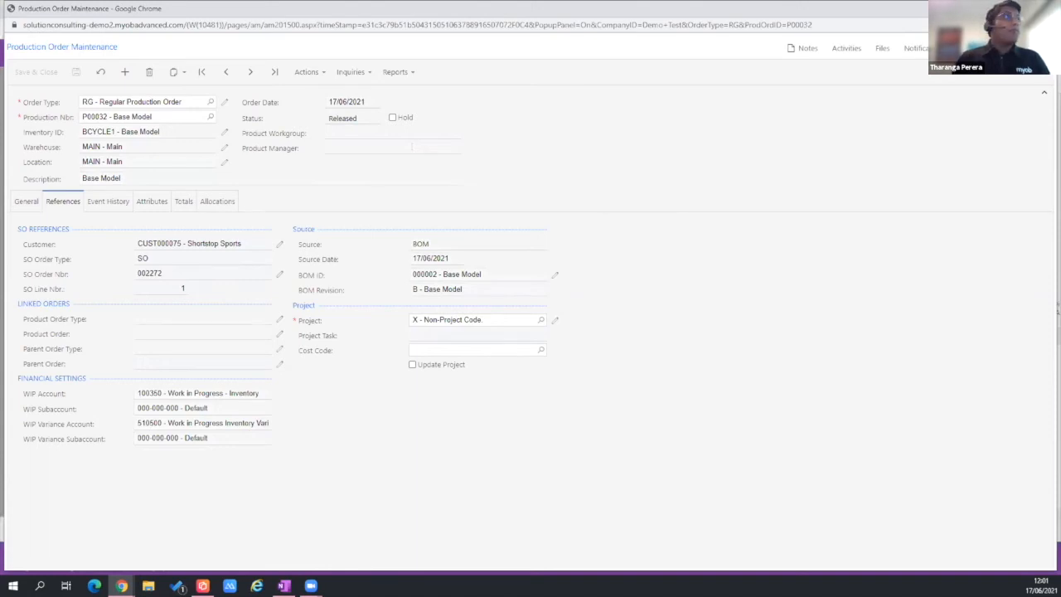
Step: Check the critical materials of the production order, select all listed materials, and close the window to return to the sales order
left_click(354, 73)
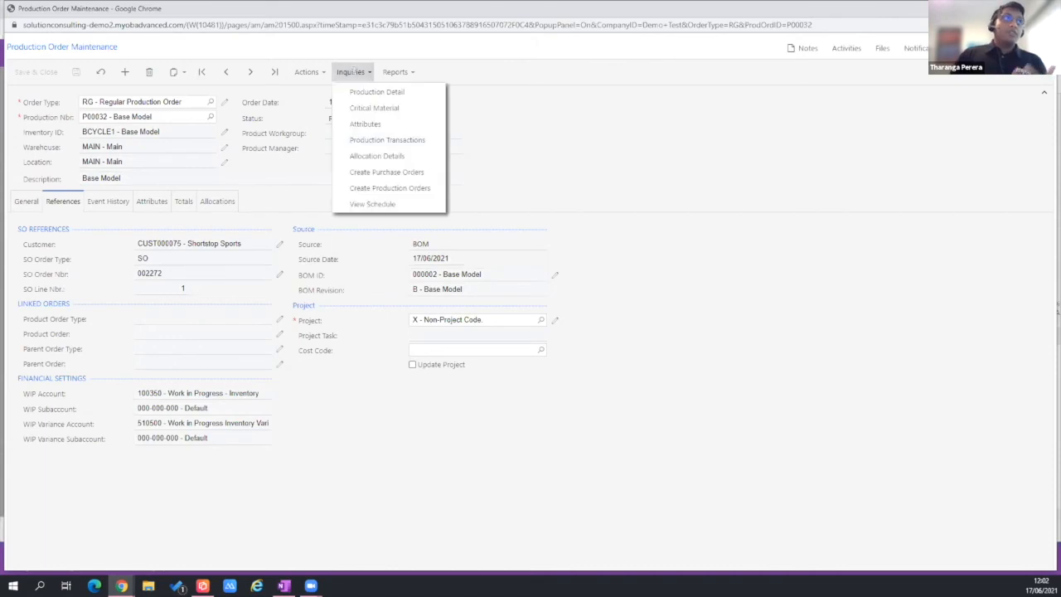
left_click(366, 109)
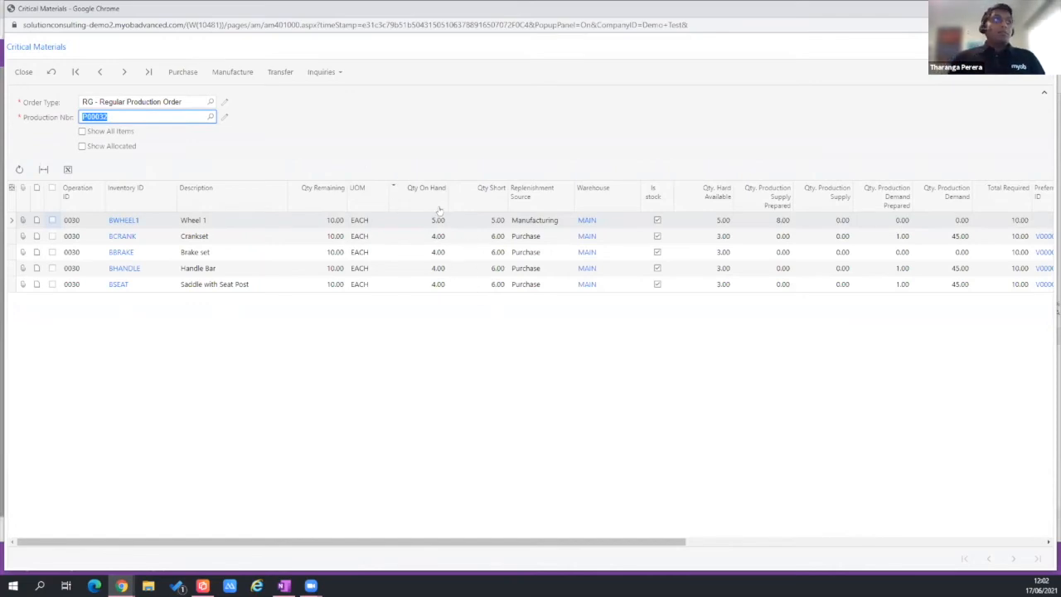
left_click(51, 189)
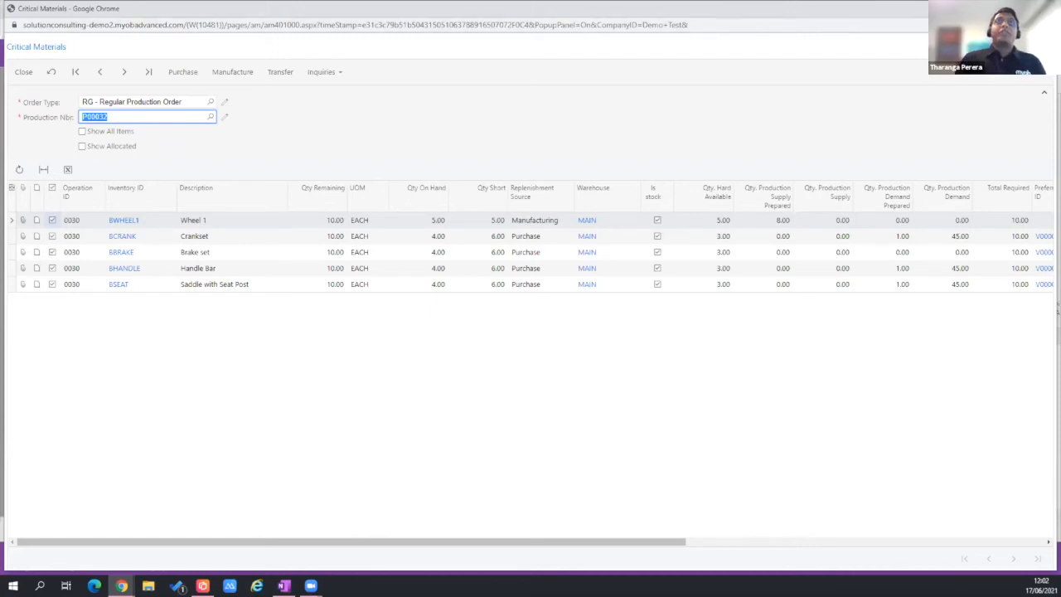
left_click(1044, 8)
left_click(580, 85)
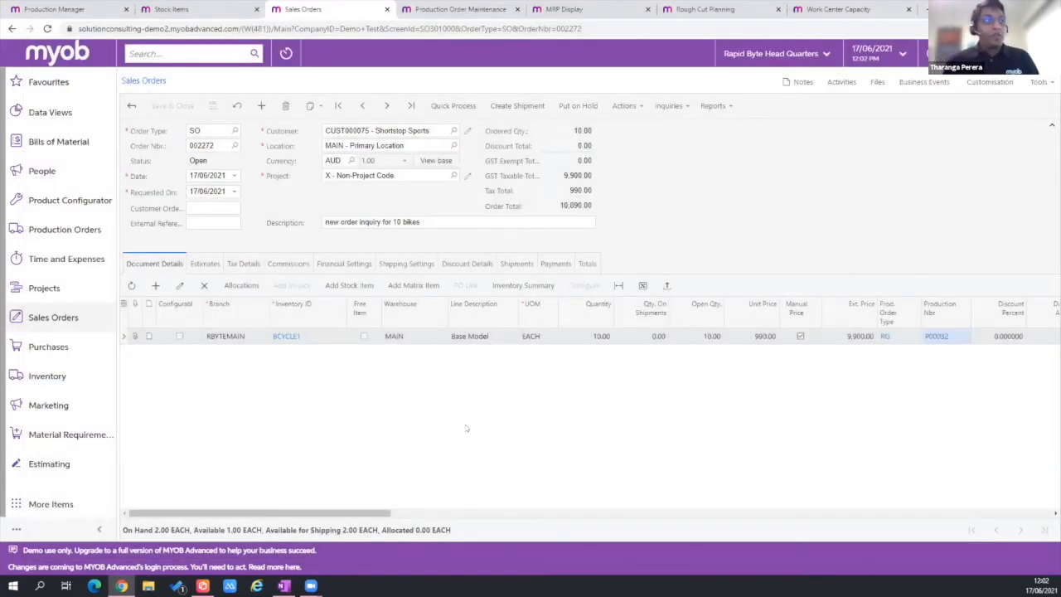
Step: Switch to the production orders list, sort it by production number in descending order, and open production order P00032
left_click(452, 9)
left_click(227, 206)
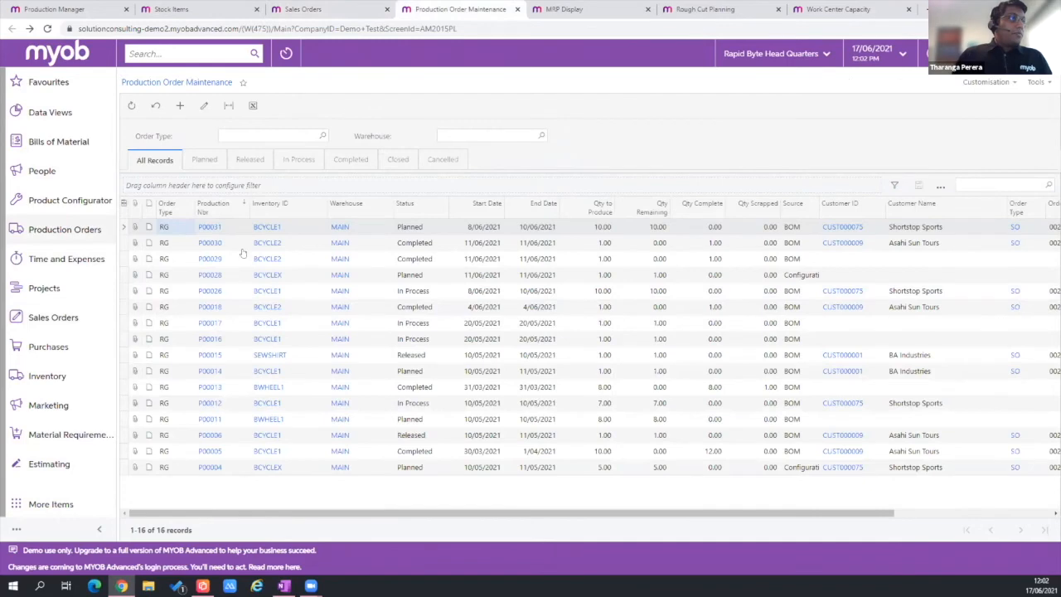
left_click(242, 247)
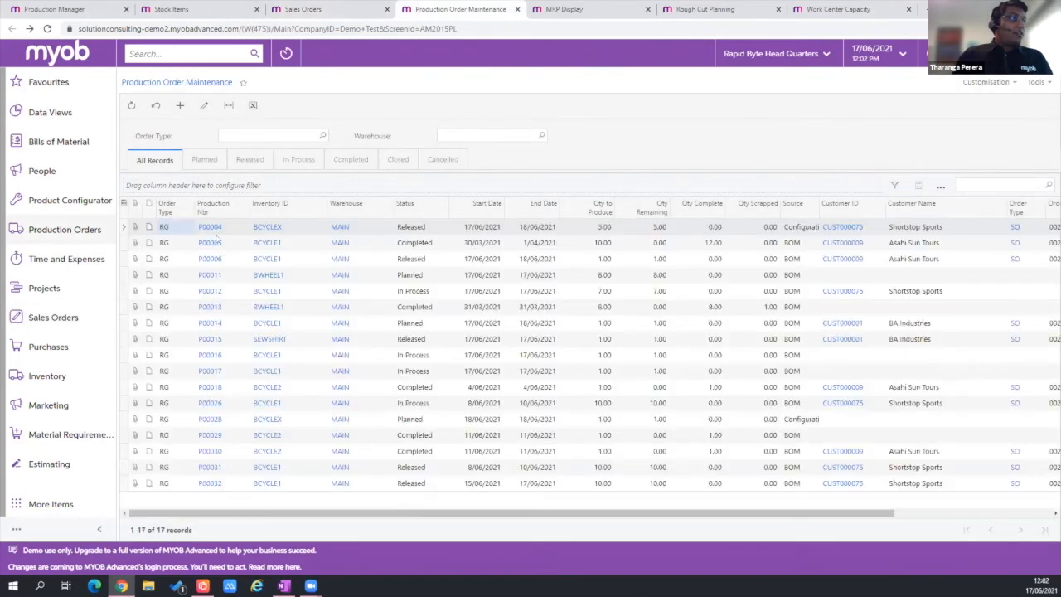
left_click(213, 214)
left_click(237, 246)
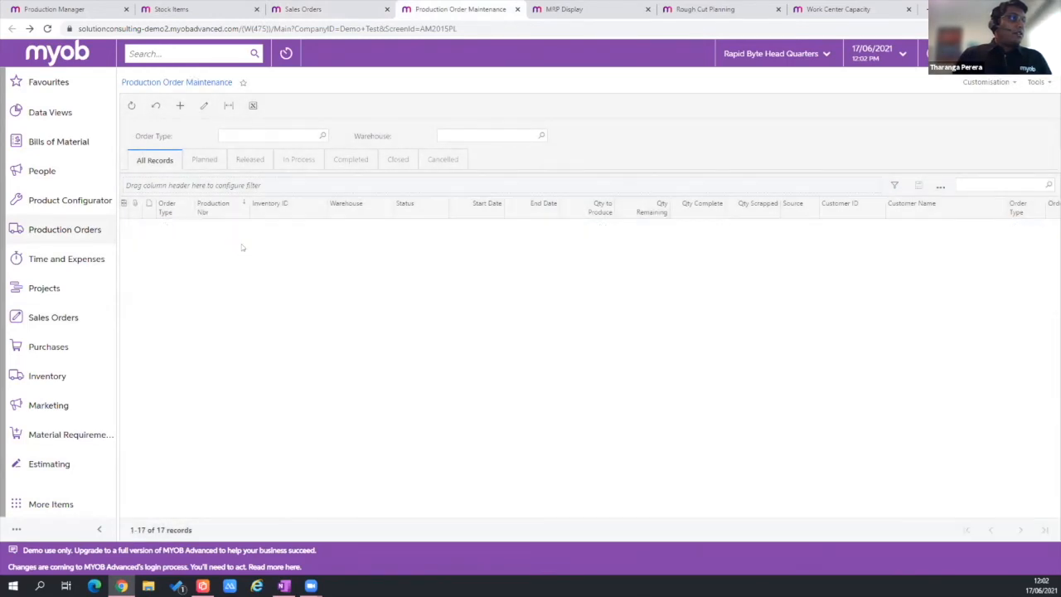
double_click(363, 239)
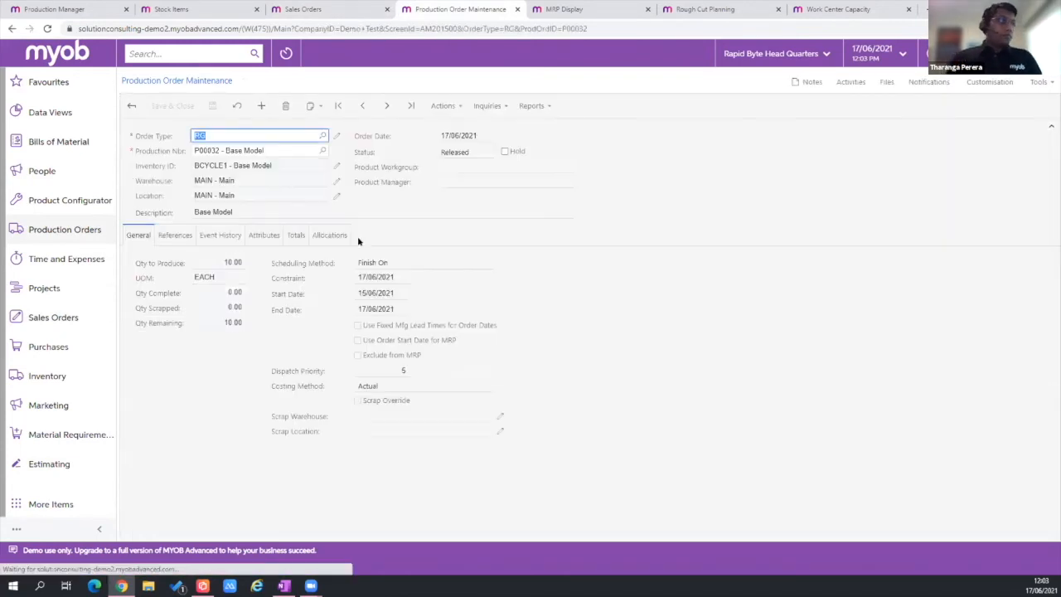
Step: Collapse the navigation menu and review the references and the planned, actual and variance totals of production order P00032
left_click(99, 529)
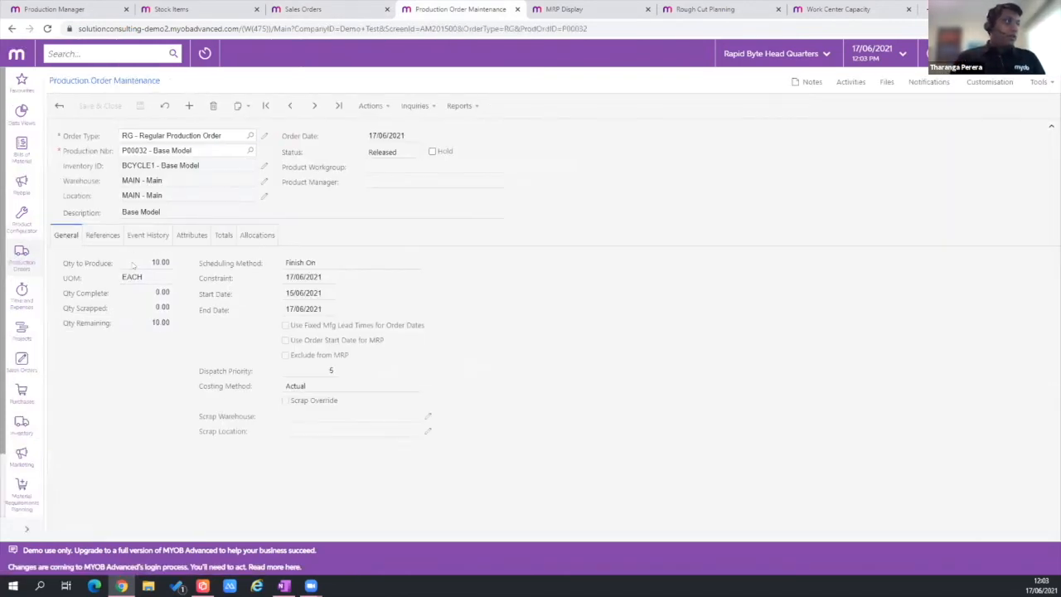
left_click(102, 235)
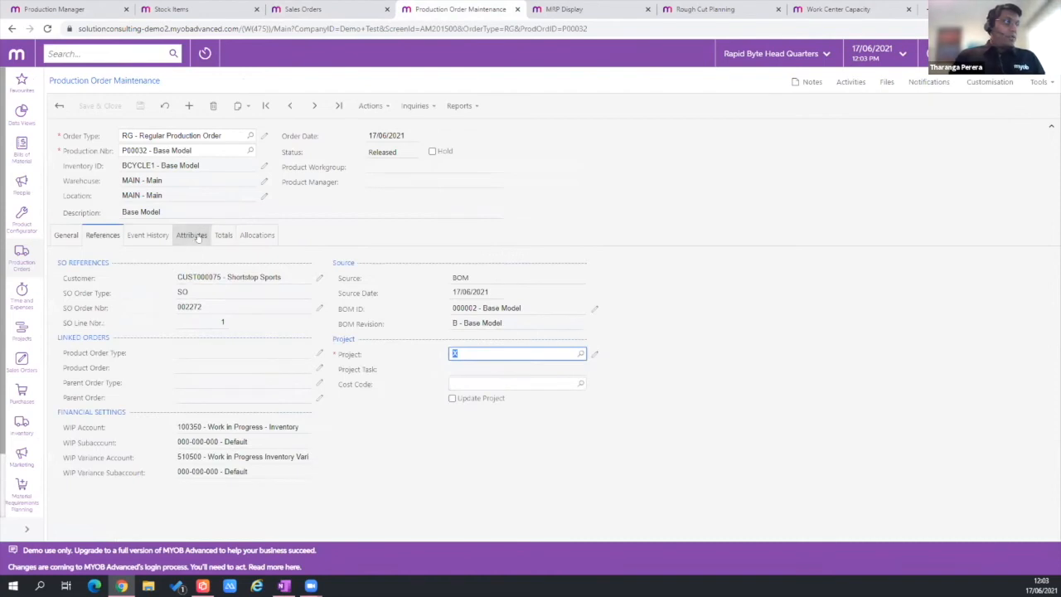
left_click(224, 236)
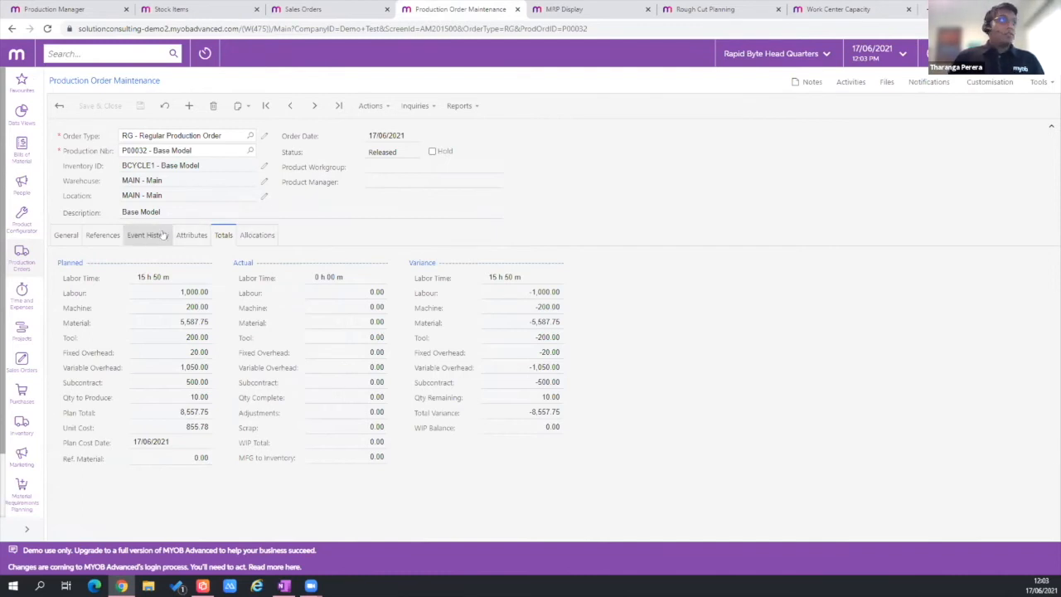
Step: Run the Production Ticket report for the production order and place the mirrored phone screen beside it
left_click(461, 105)
left_click(456, 125)
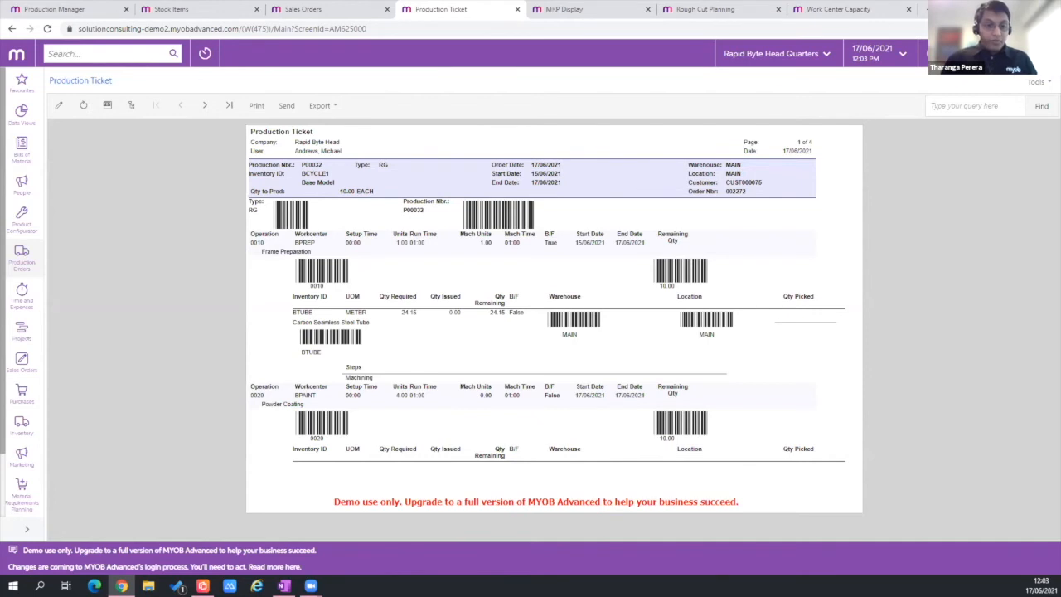
key("alt+Tab")
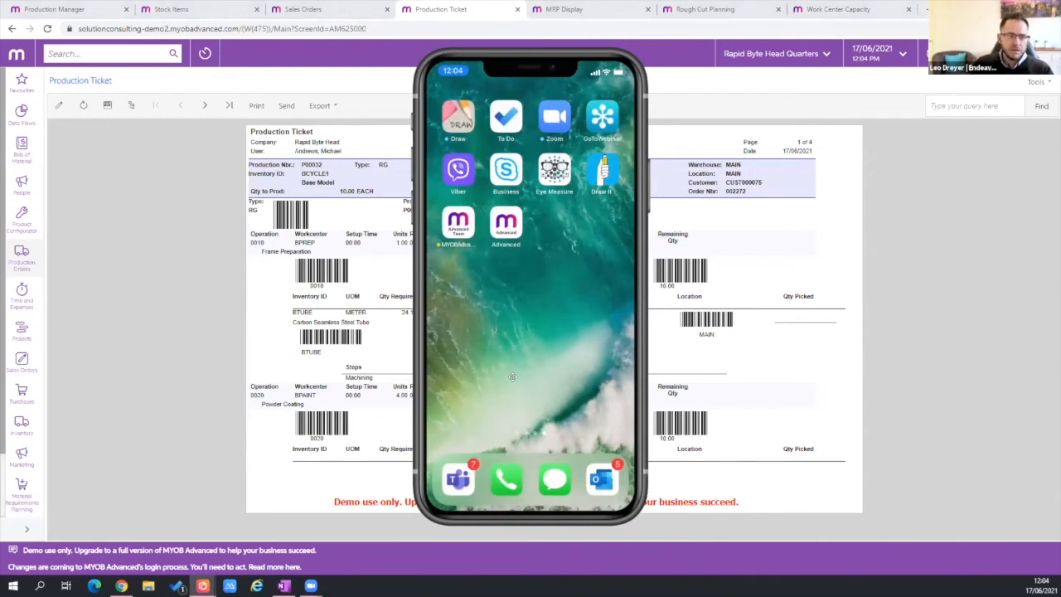
left_click_drag(512, 377, 921, 389)
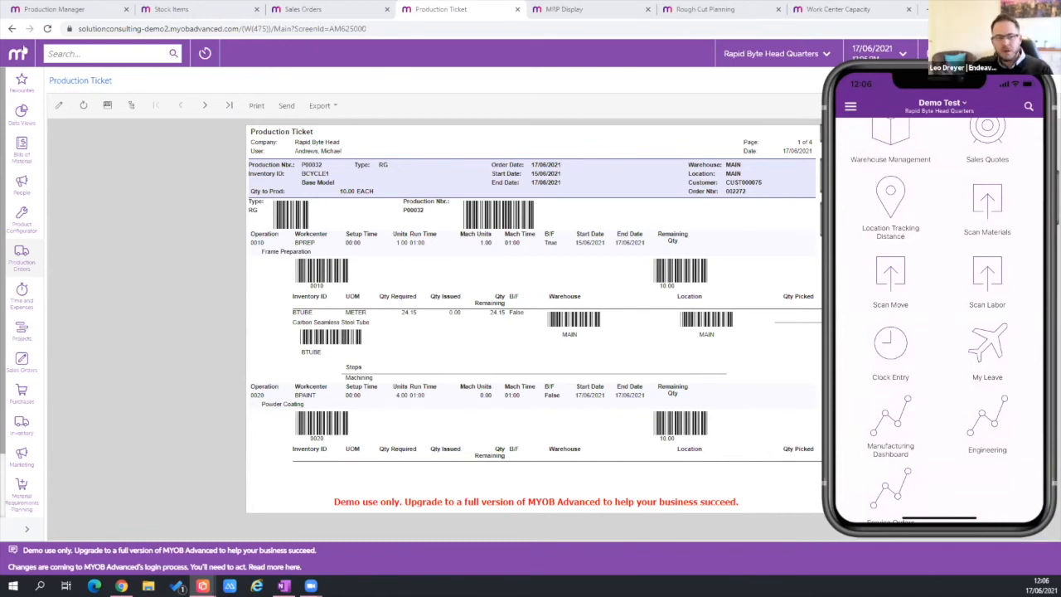
Step: Return from the production ticket to the production order and review its event history and updated totals
left_click(12, 29)
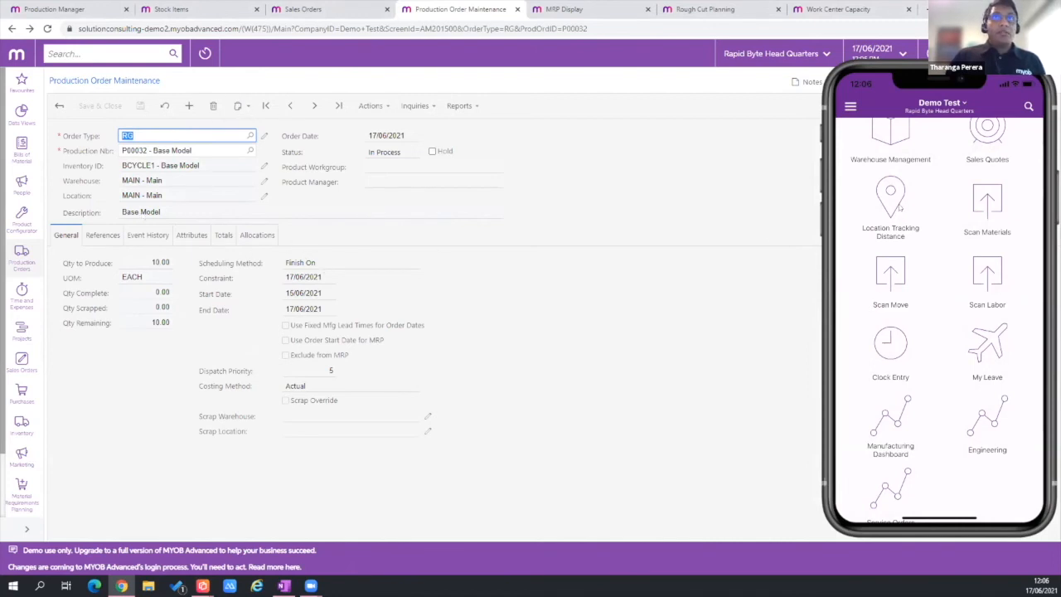
left_click(147, 236)
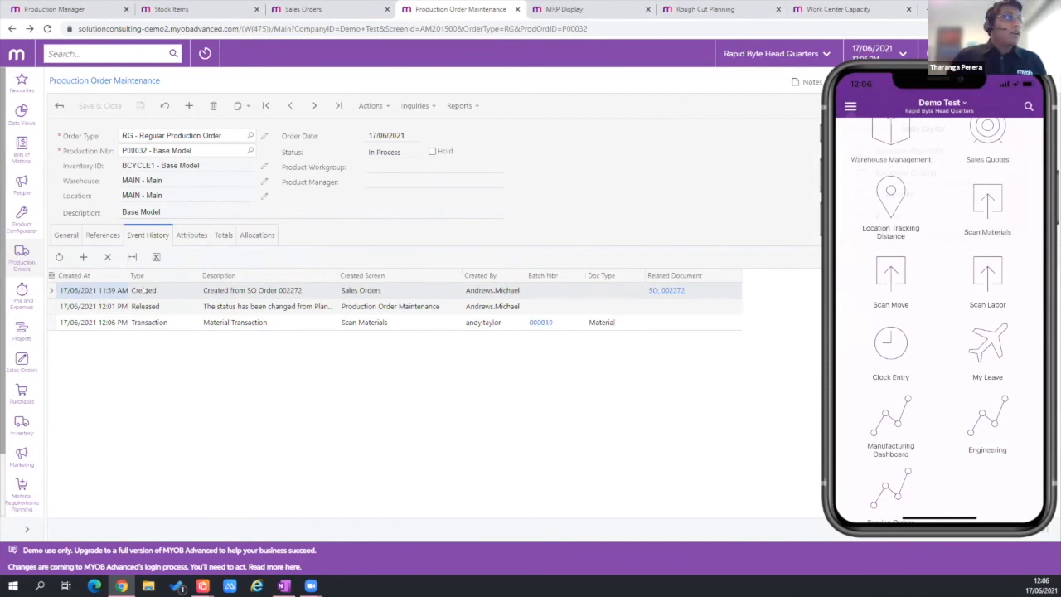
left_click(220, 238)
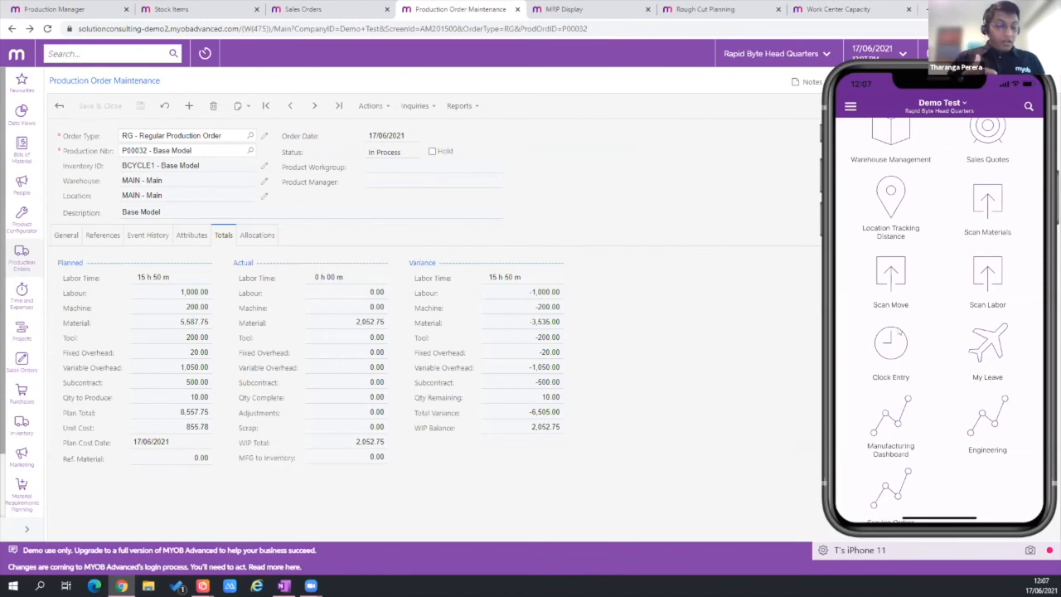
Step: Open Clock Entry in the mobile app on the mirrored phone to show its document summary
left_click(898, 331)
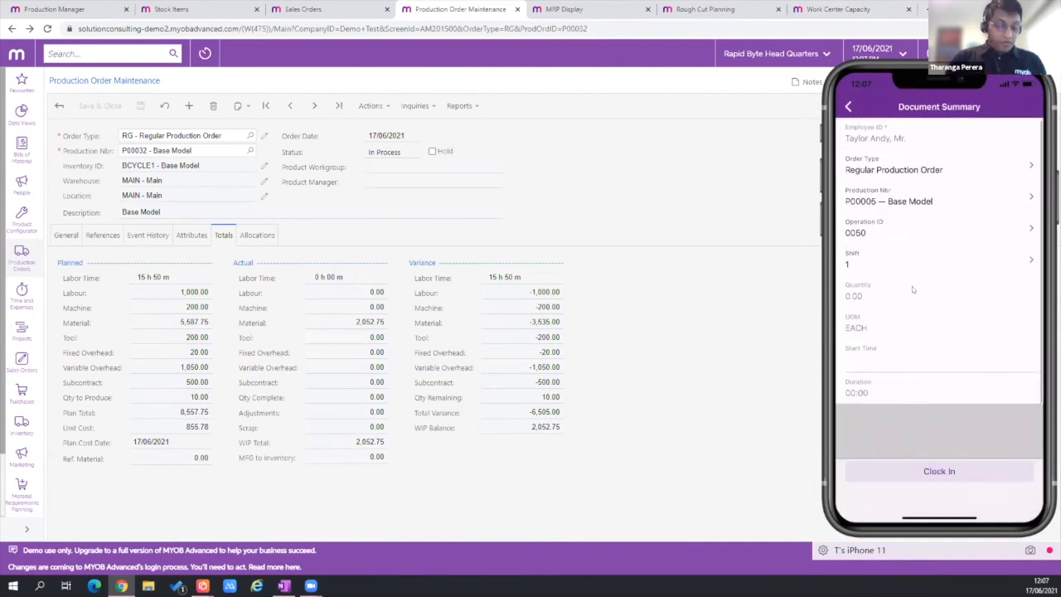
left_click(943, 456)
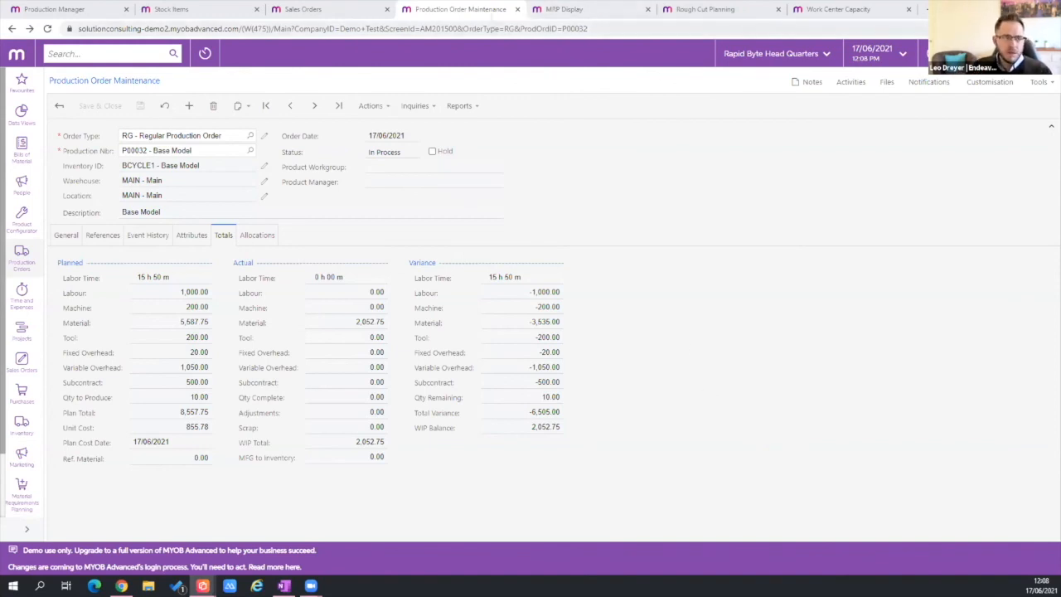
Step: Close the Stock Items page and open the Production Order Details of production order P00032
left_click(256, 9)
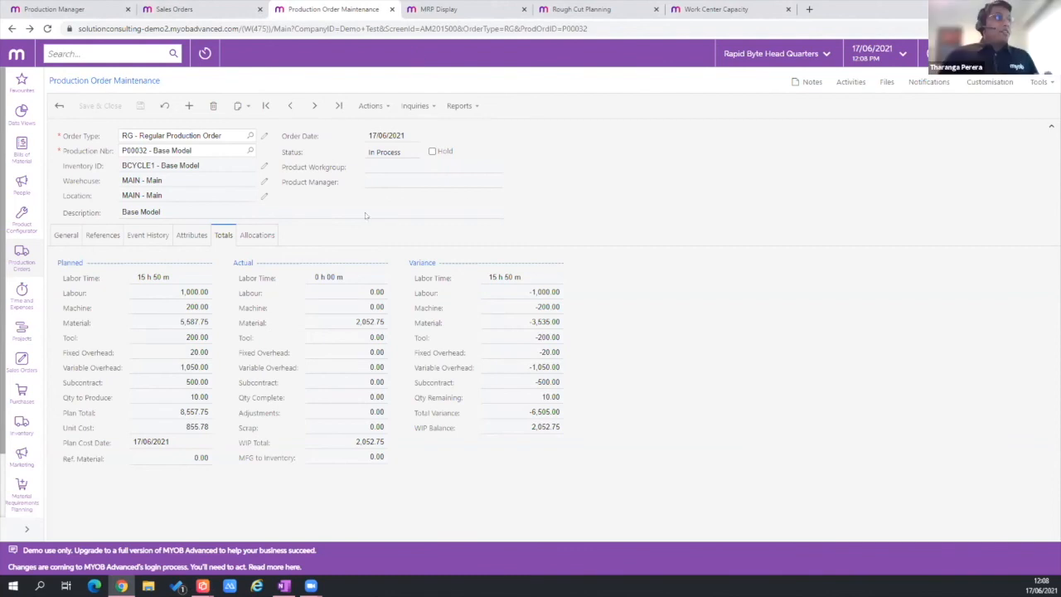
left_click(415, 105)
left_click(439, 125)
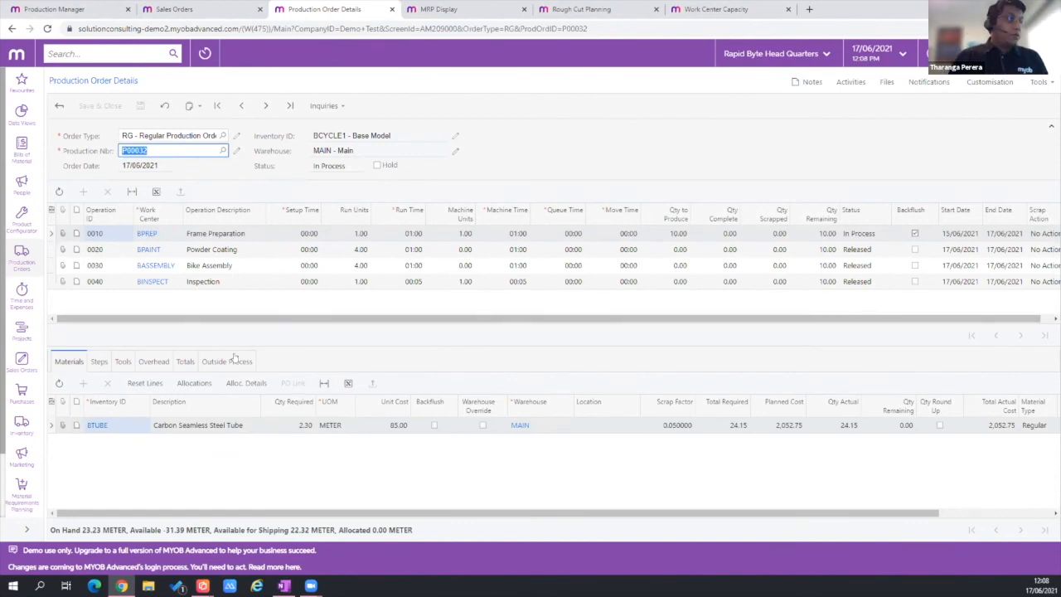
Step: Select the Powder Coating operation 0020 and review its outside process settings and materials
left_click(108, 251)
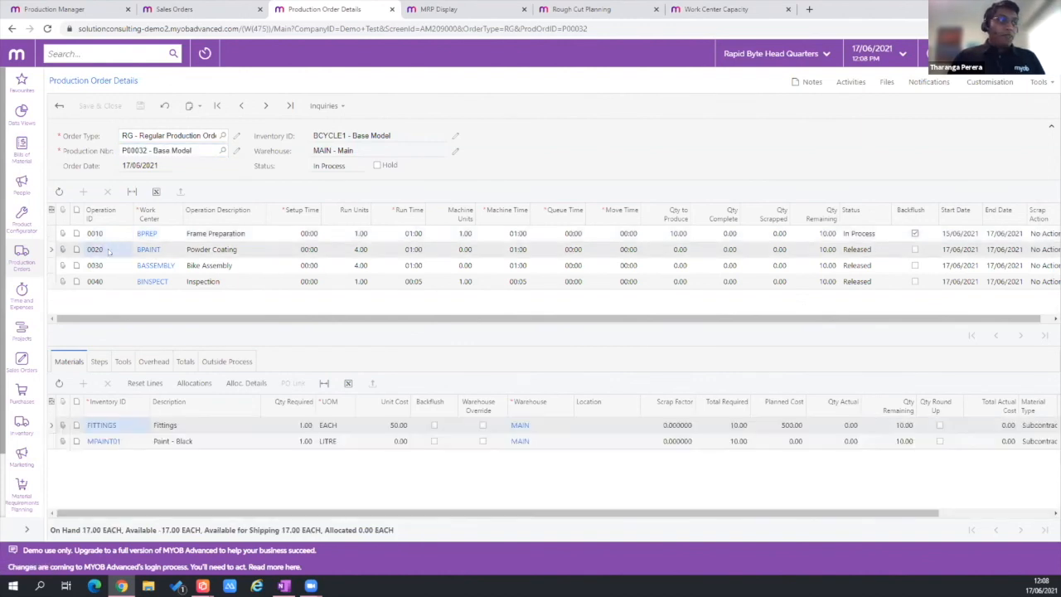
left_click(217, 359)
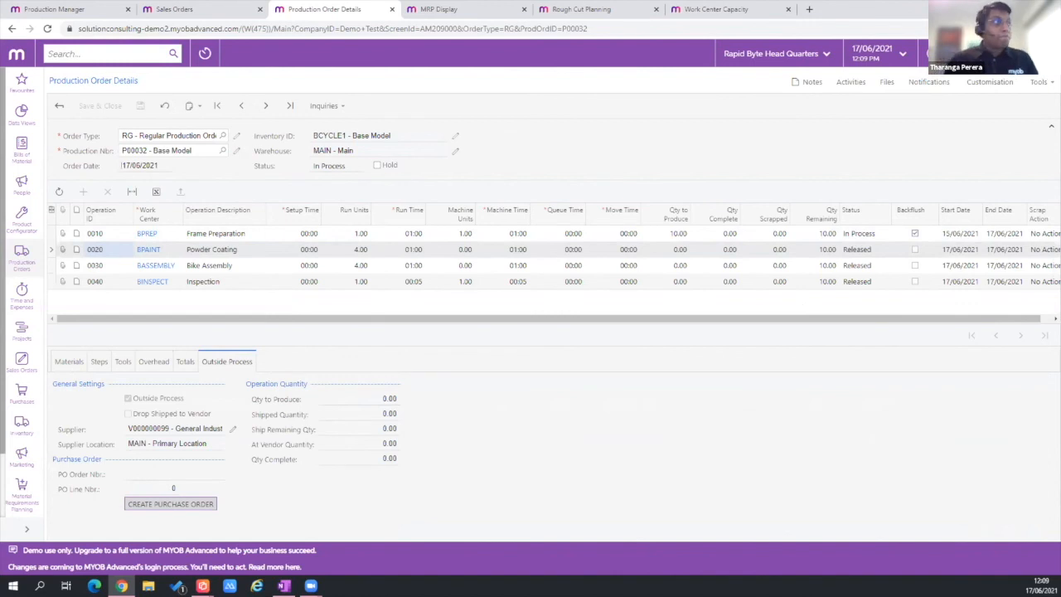
left_click(68, 362)
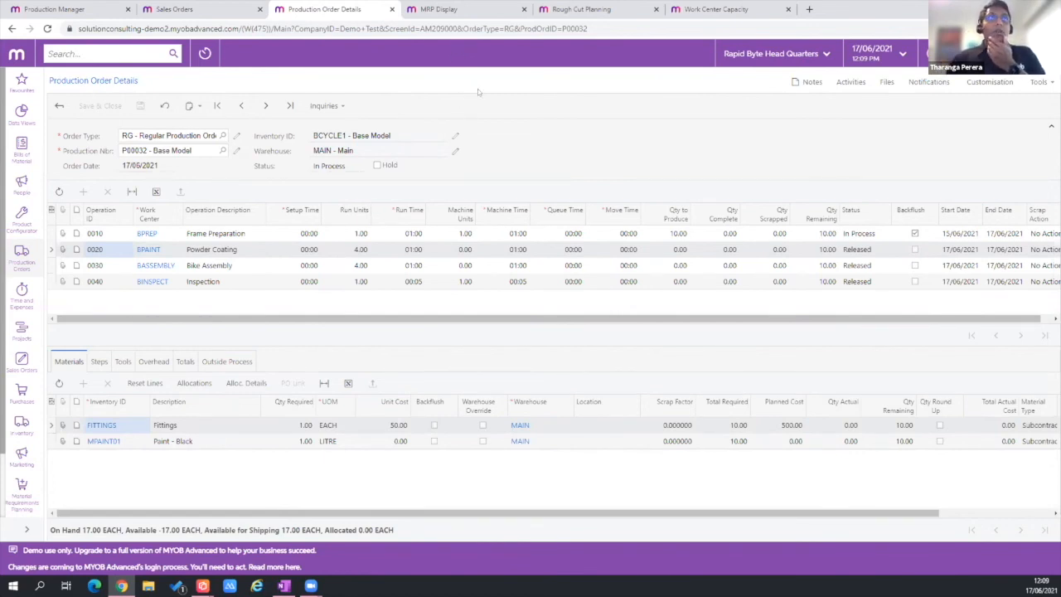
Step: View the production orders in Rough Cut Planning and the work center utilization in Work Center Capacity
left_click(567, 6)
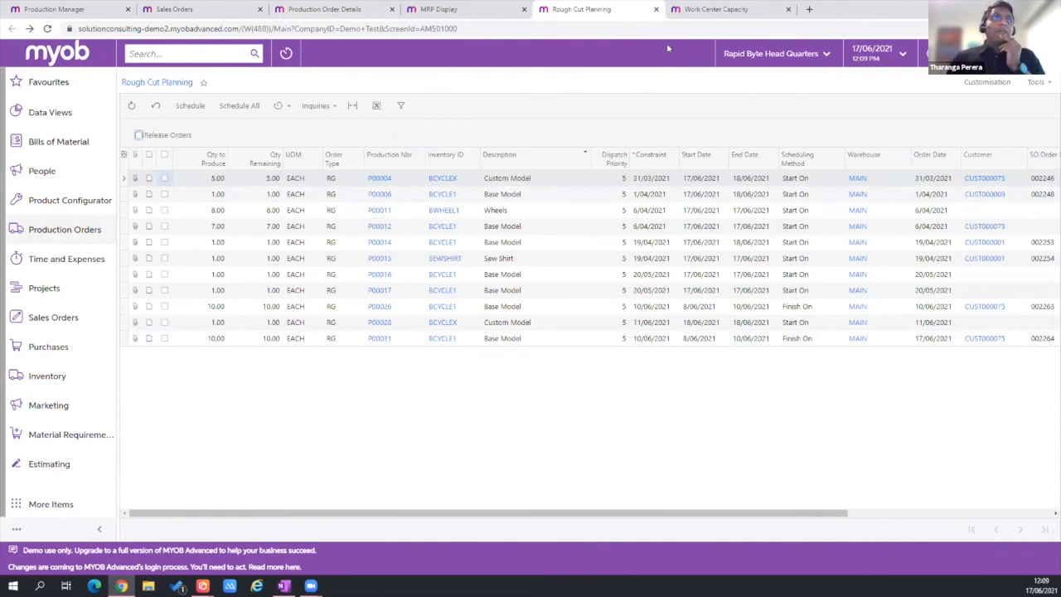
left_click(694, 5)
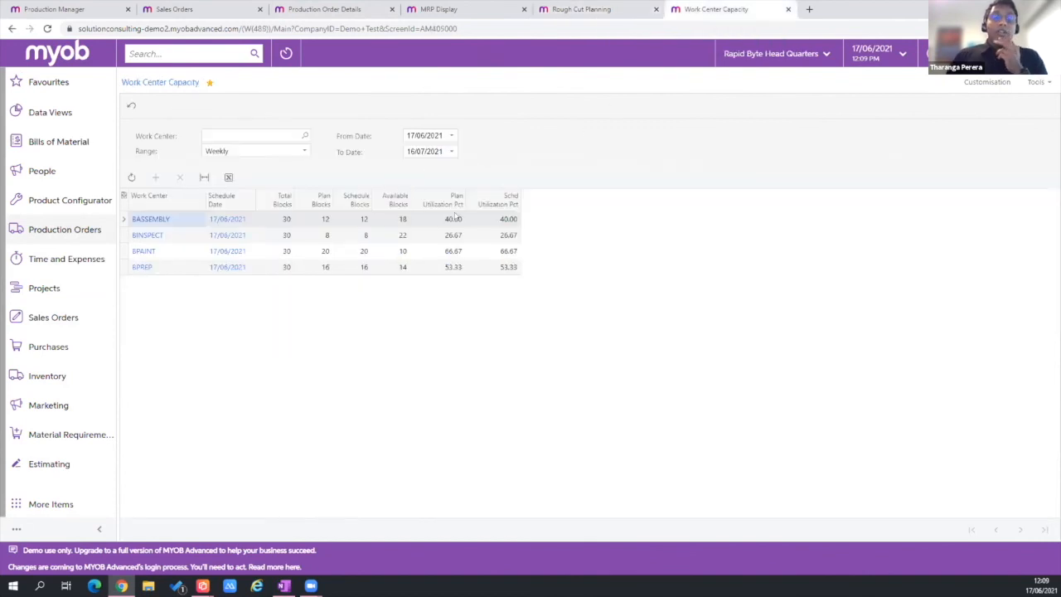